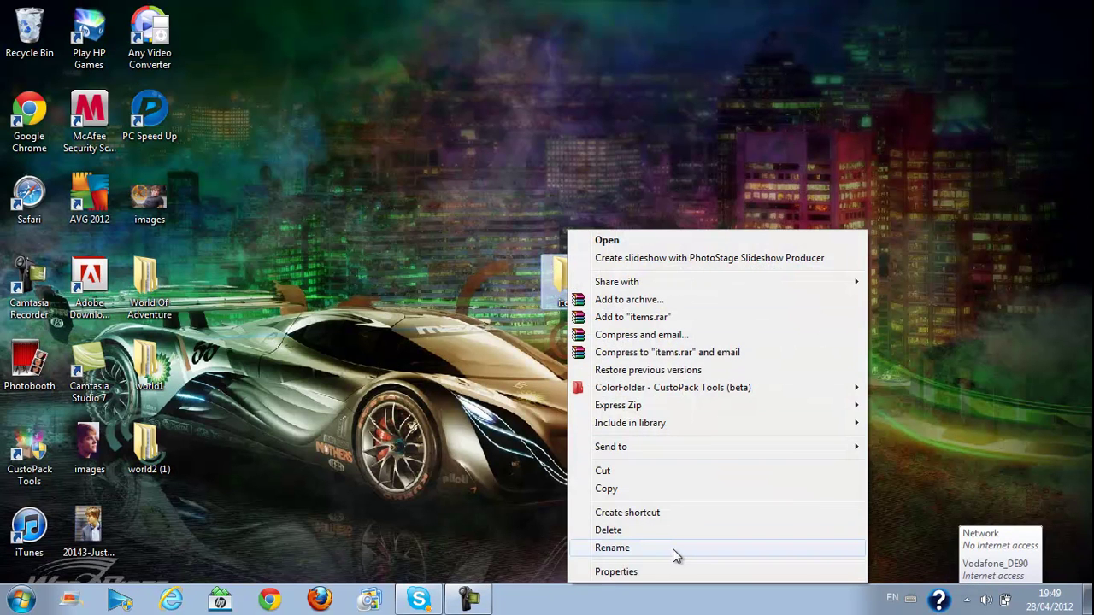
# Step: Rename the items folder to redstone and line it up with the WinRAR, GIMP 2 and Minecraft shortcuts
pyautogui.click(673, 549)
pyautogui.write('redstone')
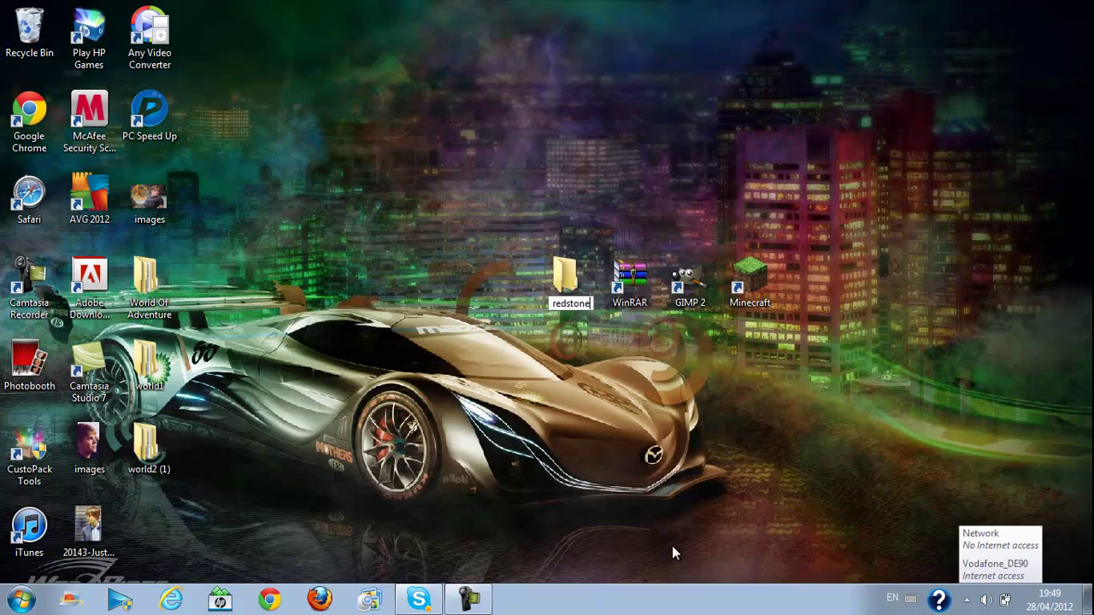
pyautogui.press('Return')
pyautogui.moveTo(567, 277)
pyautogui.mouseDown()
pyautogui.moveTo(583, 247)
pyautogui.moveTo(582, 201)
pyautogui.mouseUp()
pyautogui.moveTo(630, 275); pyautogui.dragTo(633, 201)
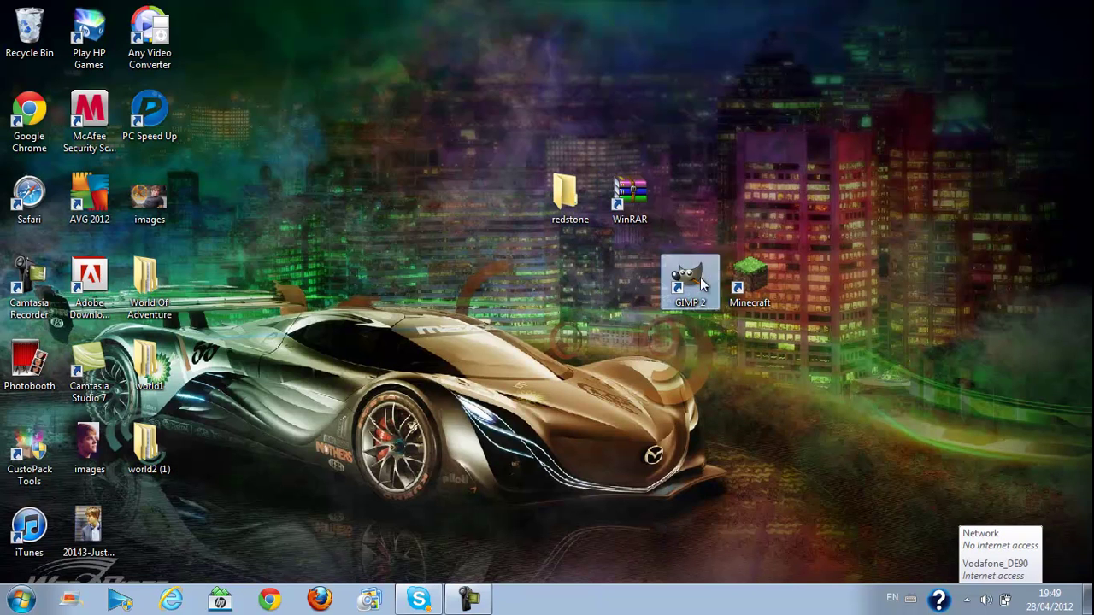
pyautogui.moveTo(701, 284); pyautogui.dragTo(697, 201)
pyautogui.moveTo(750, 278); pyautogui.dragTo(752, 205)
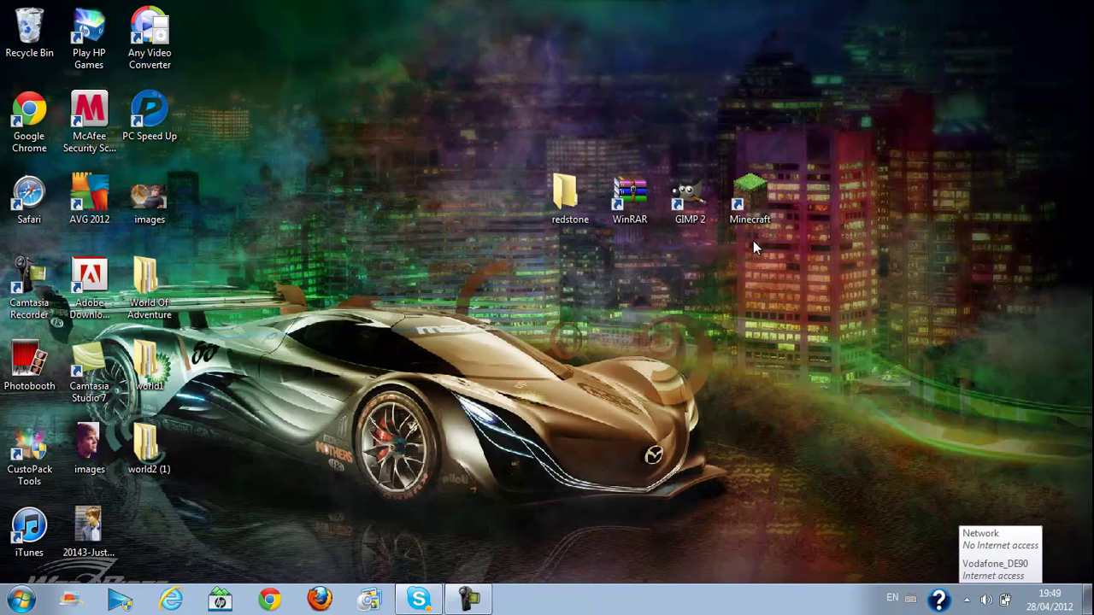
# Step: Open the empty redstone folder and shrink its window to reveal the desktop
pyautogui.moveTo(808, 284); pyautogui.dragTo(522, 80)
pyautogui.moveTo(882, 275); pyautogui.dragTo(492, 92)
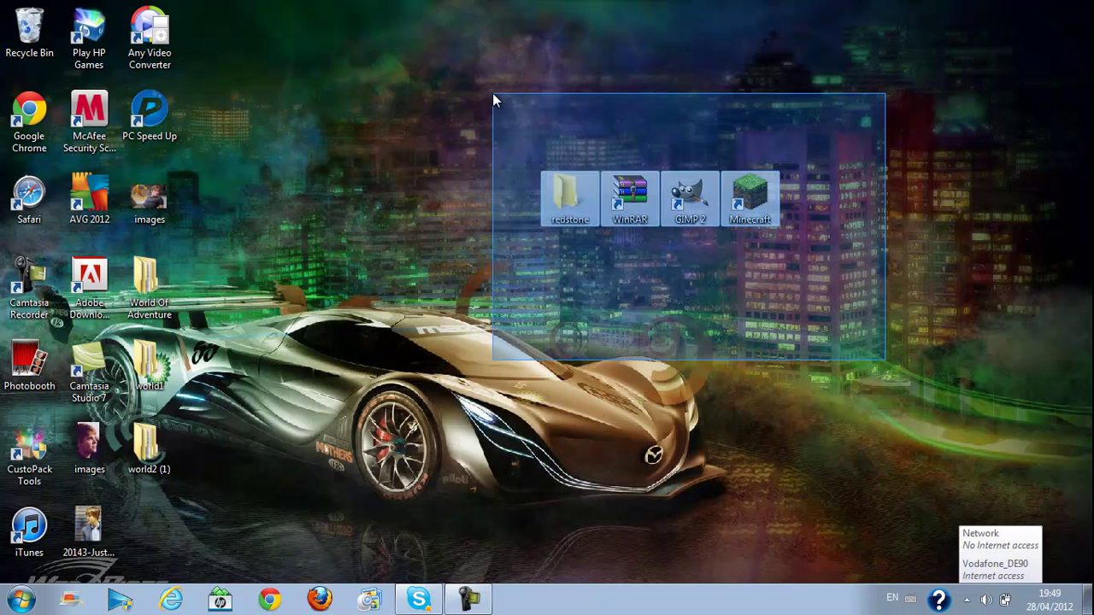
pyautogui.moveTo(882, 397); pyautogui.dragTo(502, 89)
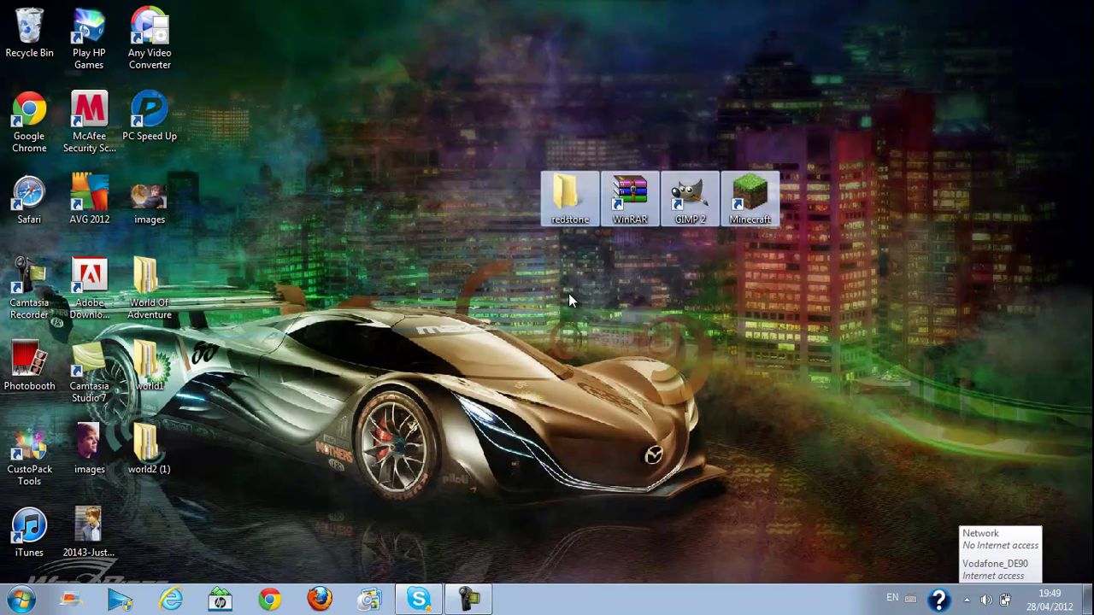
pyautogui.click(568, 201)
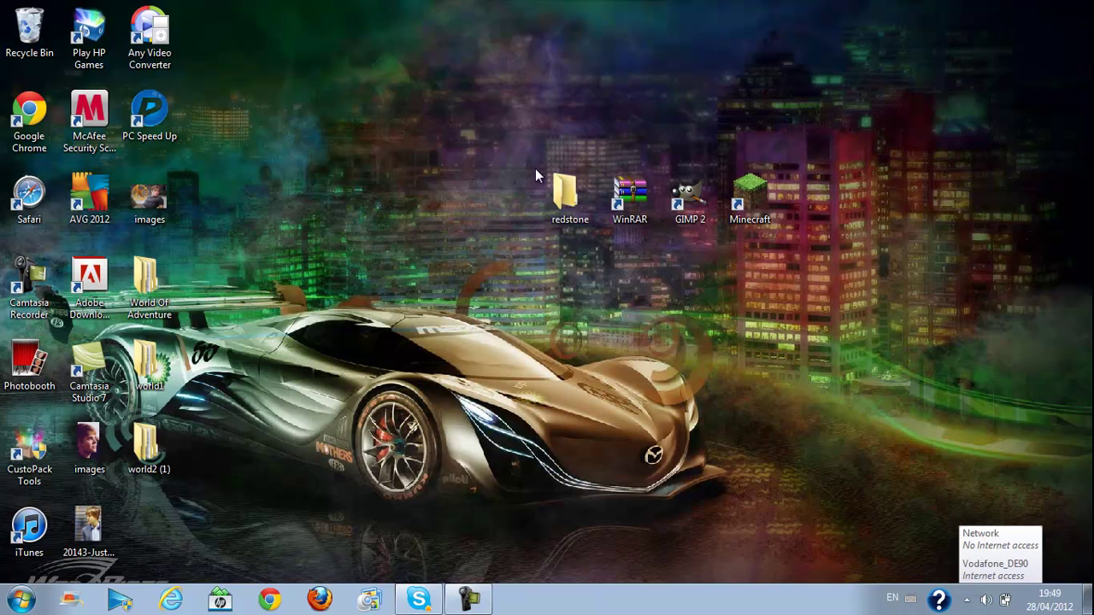
pyautogui.doubleClick(566, 199)
pyautogui.moveTo(607, 40); pyautogui.dragTo(1087, 581)
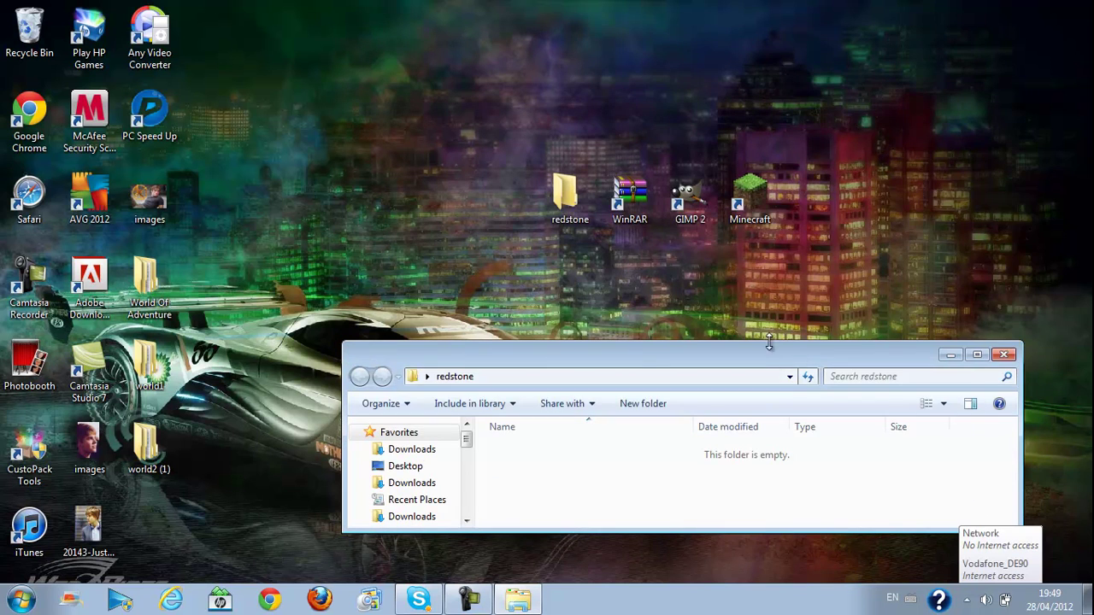
# Step: Snap redstone to the right half and open the AppData Roaming folder via Run with %appdata%
pyautogui.press('super+Right')
pyautogui.click(20, 599)
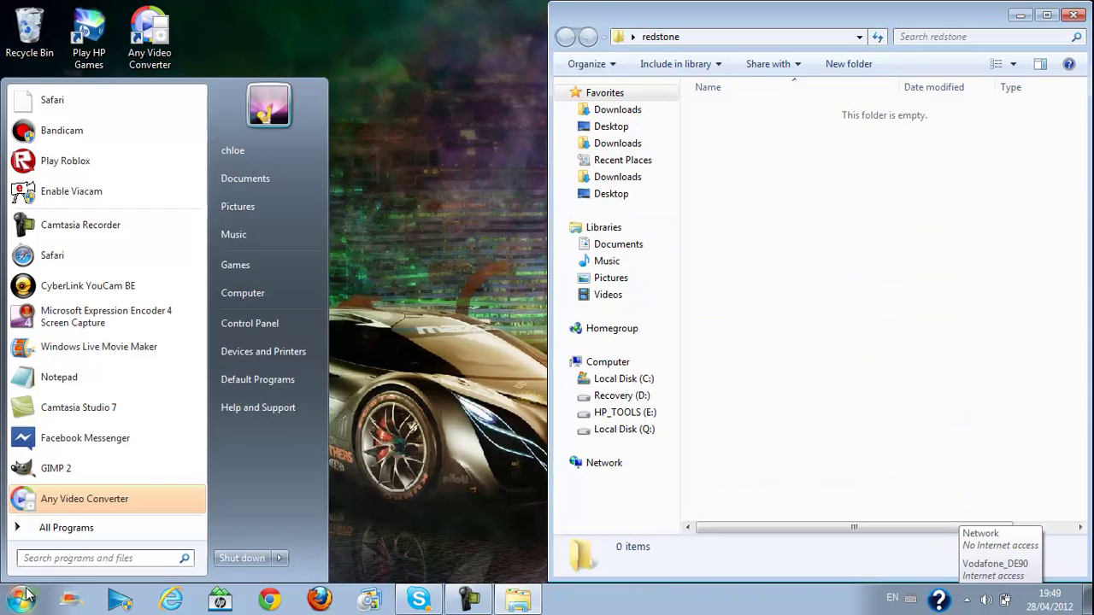
pyautogui.write('ru')
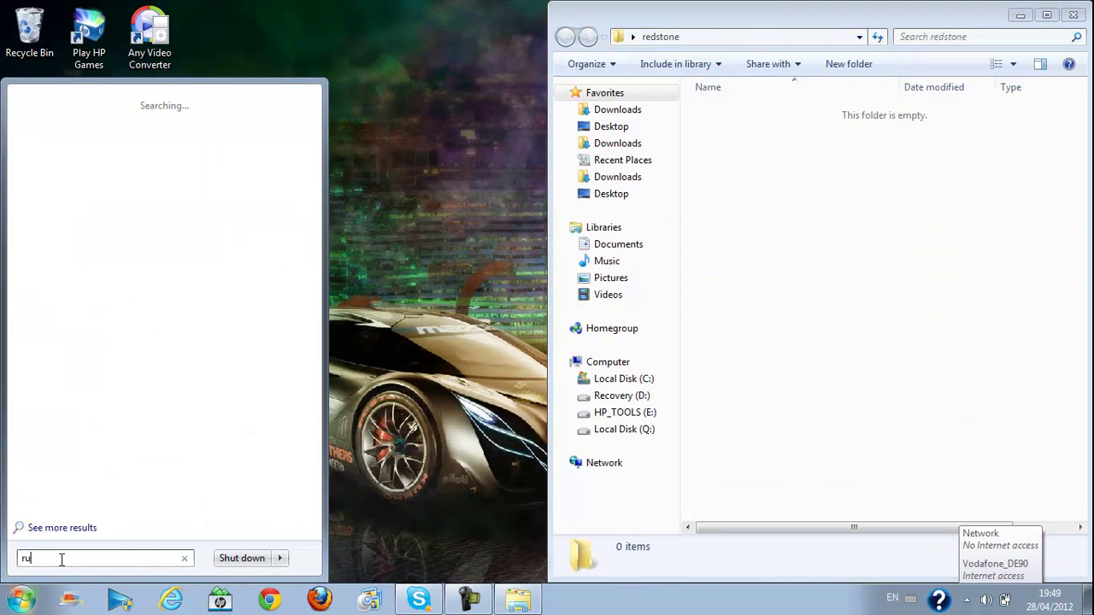
pyautogui.write('n')
pyautogui.press('Return')
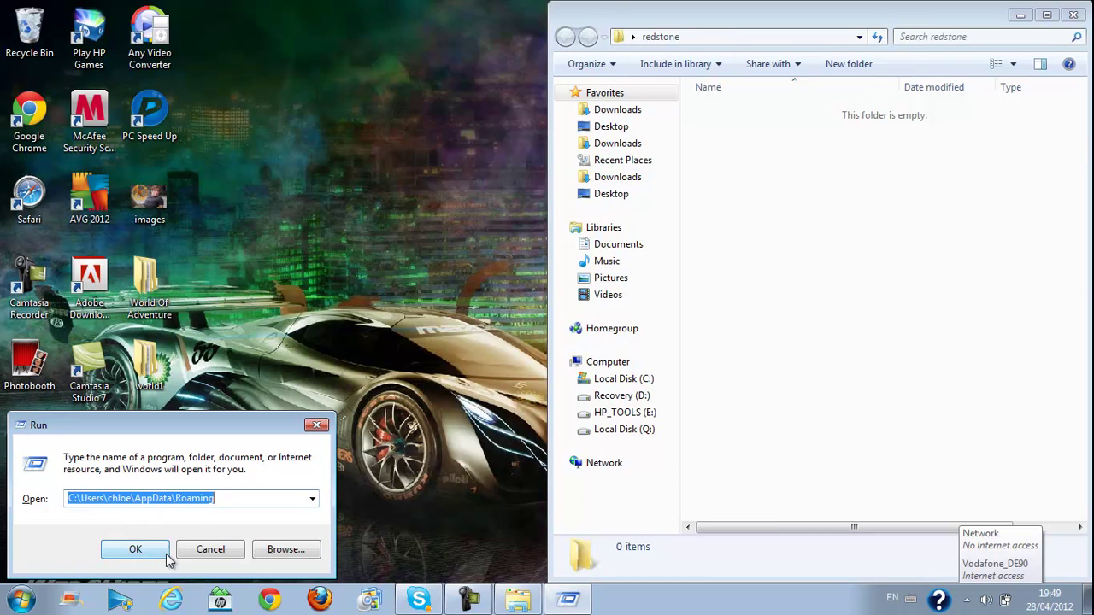
pyautogui.write('%appdata')
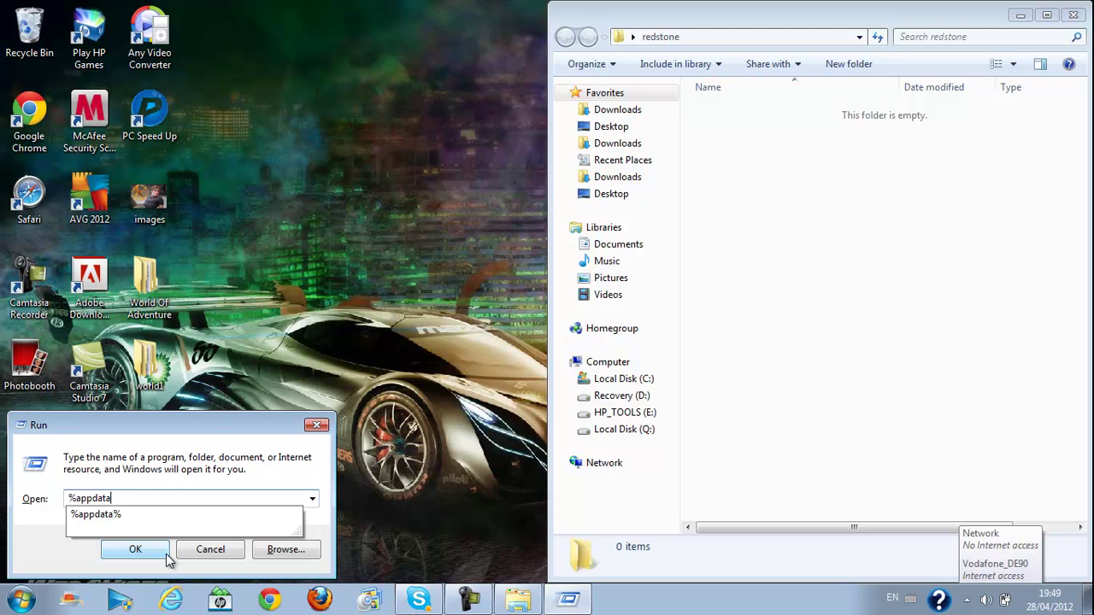
pyautogui.write('%')
pyautogui.click(166, 554)
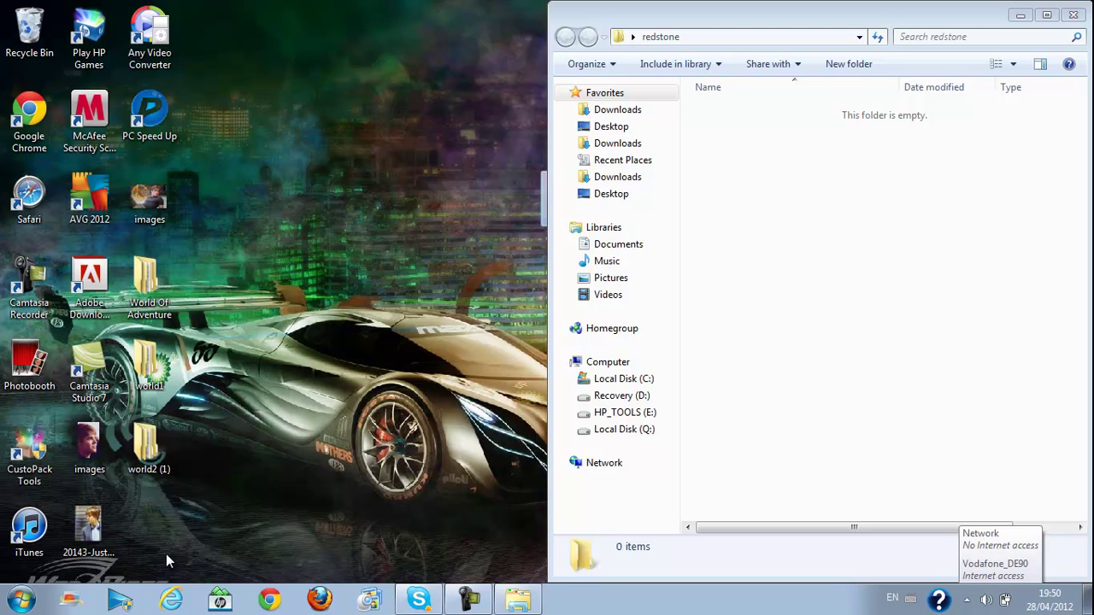
# Step: Snap Roaming to the left half, browse into .minecraft\bin and open minecraft.jar with WinRAR
pyautogui.moveTo(573, 385); pyautogui.dragTo(2, 384)
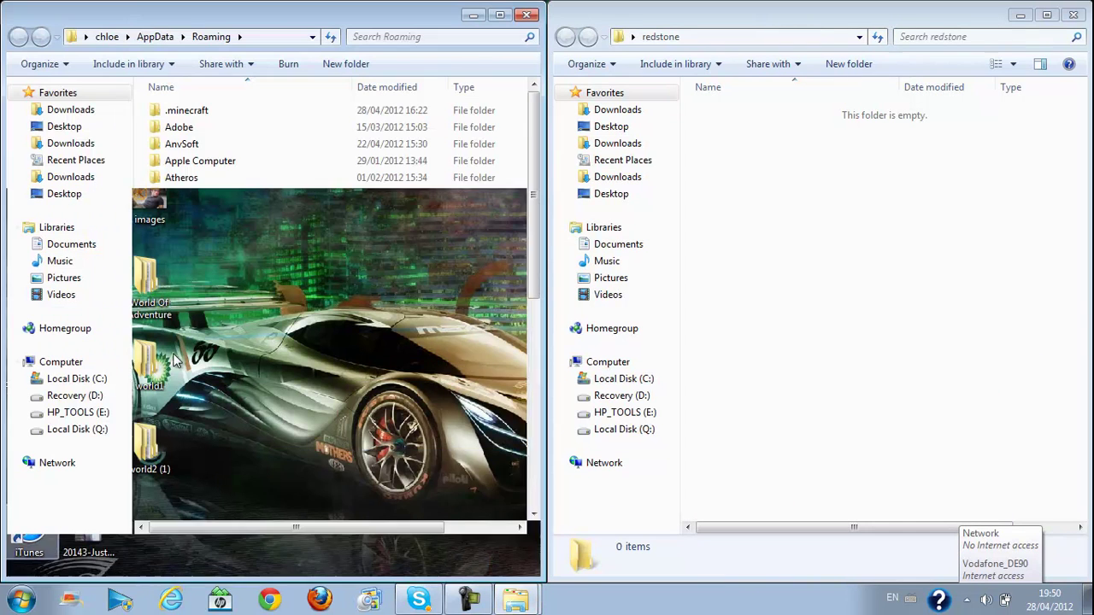
pyautogui.click(218, 109)
pyautogui.doubleClick(218, 109)
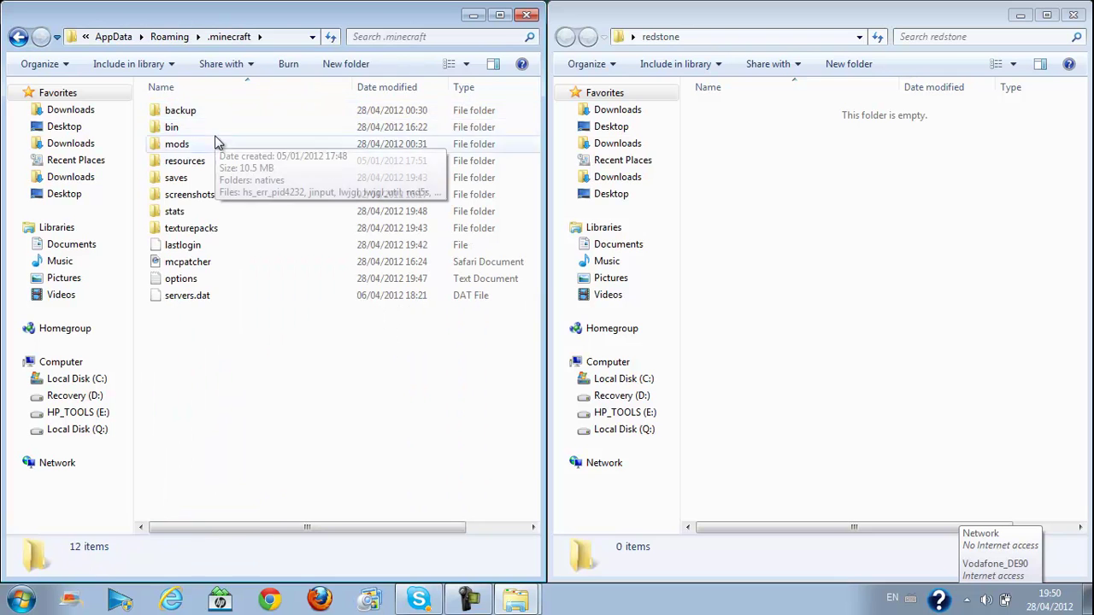
pyautogui.doubleClick(215, 128)
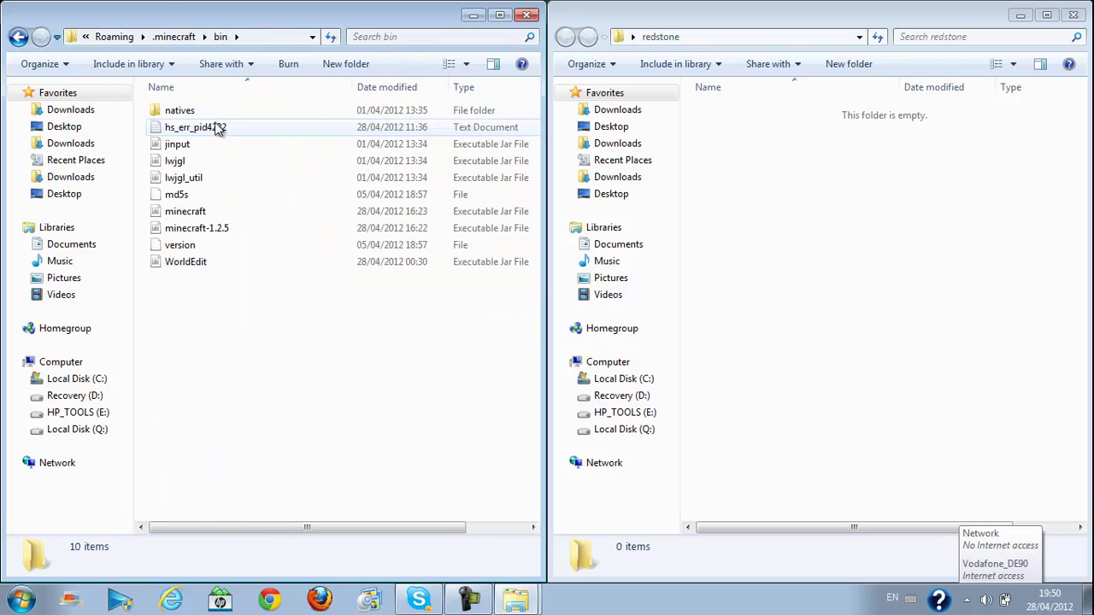
pyautogui.rightClick(210, 217)
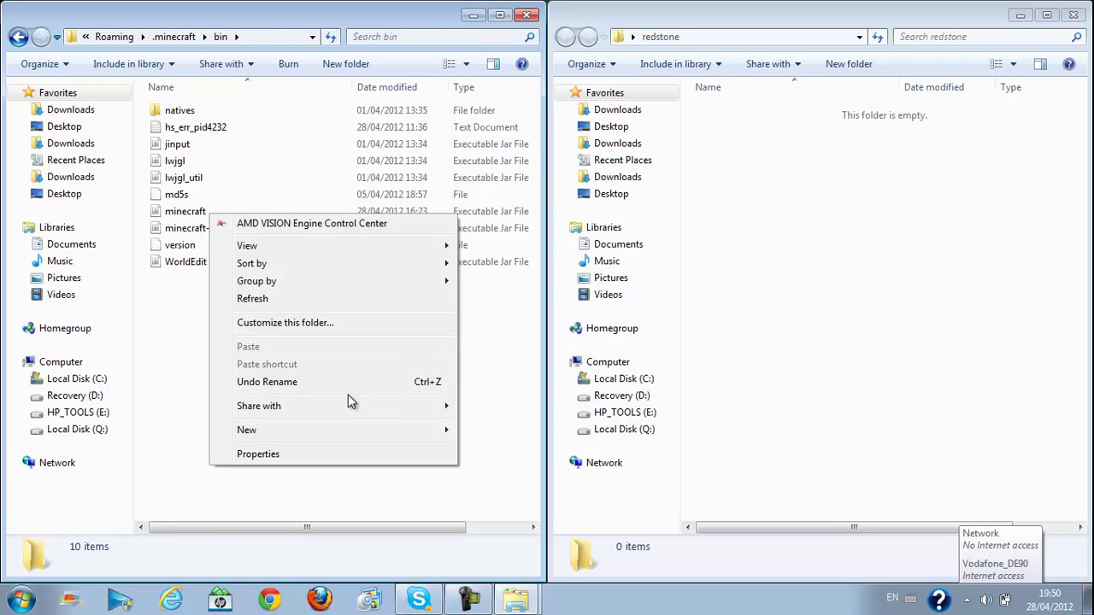
pyautogui.rightClick(197, 217)
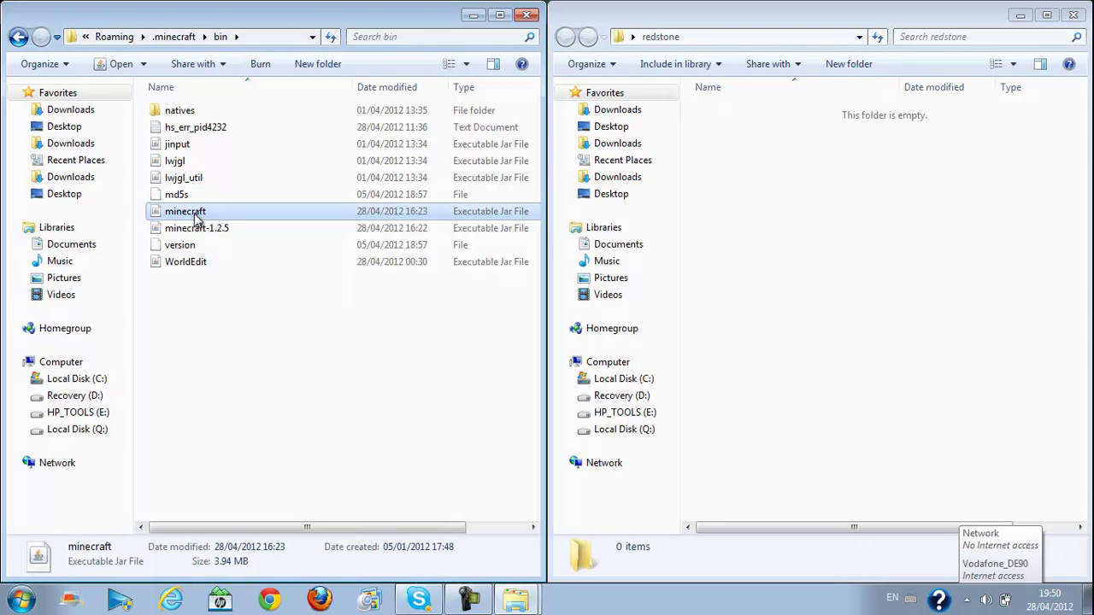
pyautogui.moveTo(244, 260)
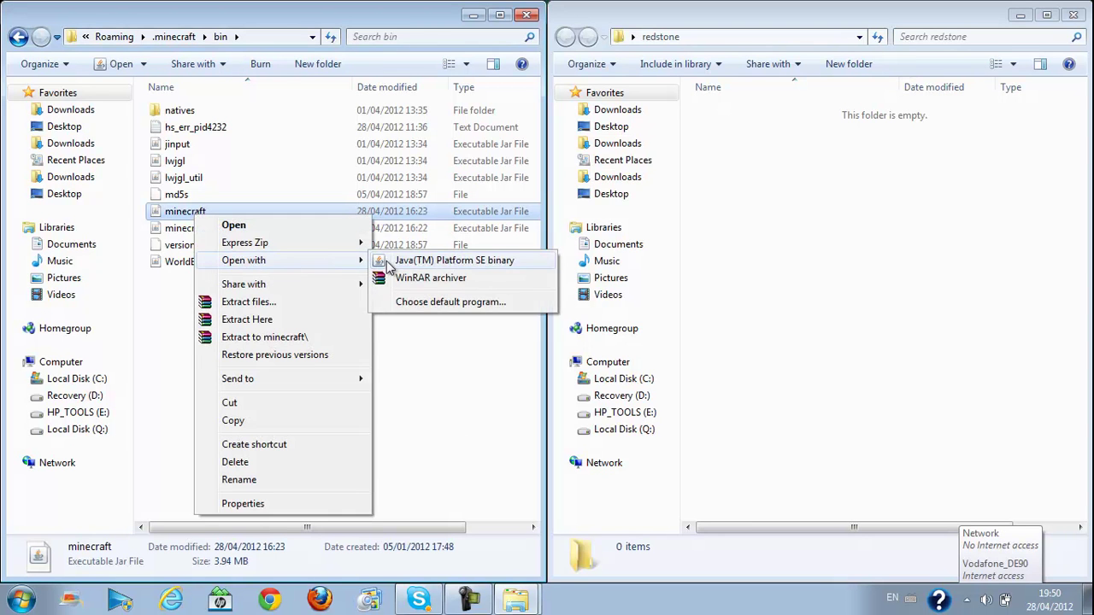
pyautogui.click(419, 286)
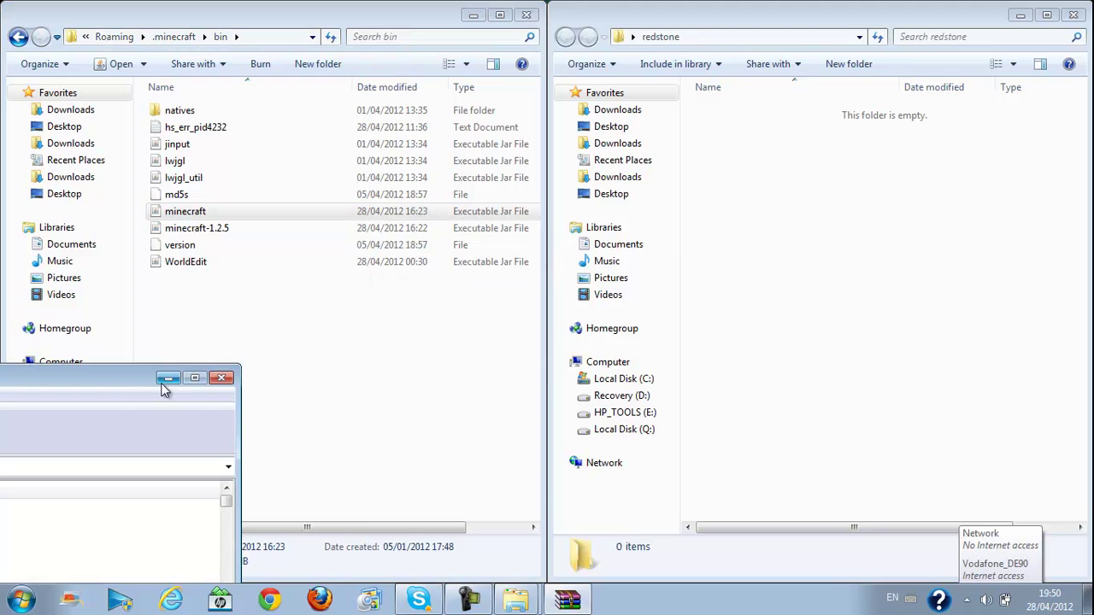
# Step: Extract the title, terrain, mob, gui and item folders from minecraft.jar into redstone
pyautogui.moveTo(149, 381)
pyautogui.mouseDown()
pyautogui.moveTo(493, 8)
pyautogui.moveTo(0, 128)
pyautogui.mouseUp()
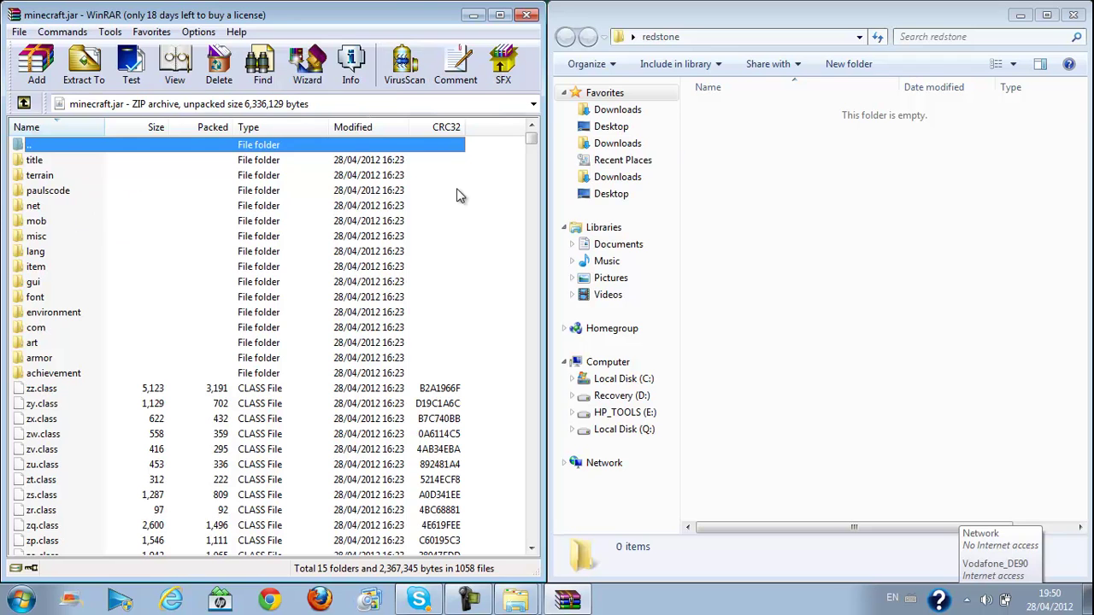
pyautogui.moveTo(35, 160); pyautogui.dragTo(771, 225)
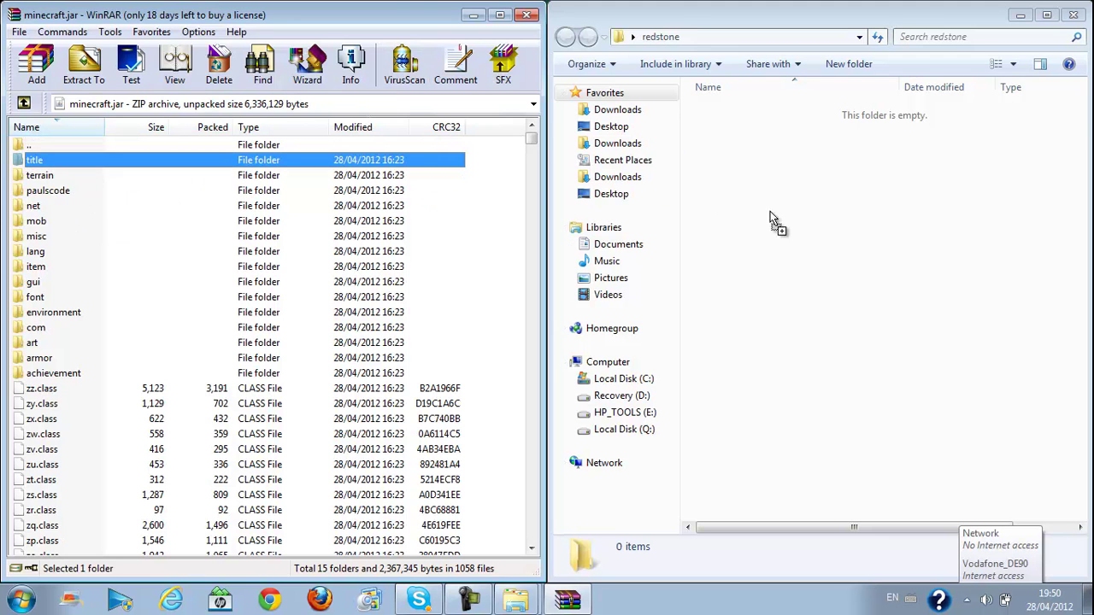
pyautogui.moveTo(67, 175)
pyautogui.mouseDown()
pyautogui.moveTo(220, 208)
pyautogui.moveTo(772, 225)
pyautogui.mouseUp()
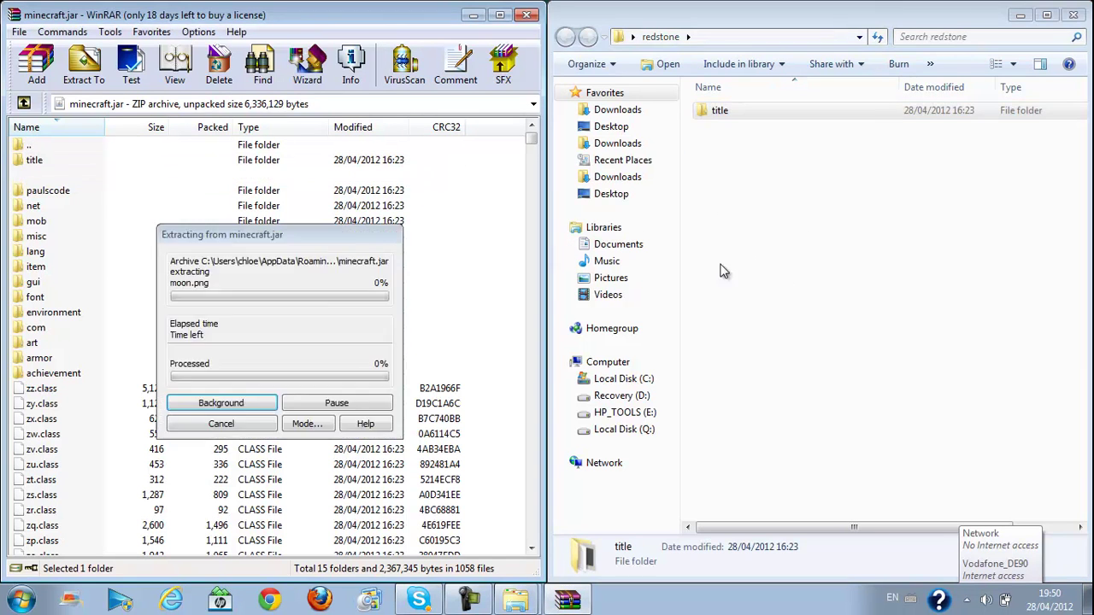
pyautogui.moveTo(36, 222)
pyautogui.mouseDown()
pyautogui.moveTo(427, 276)
pyautogui.moveTo(740, 295)
pyautogui.mouseUp()
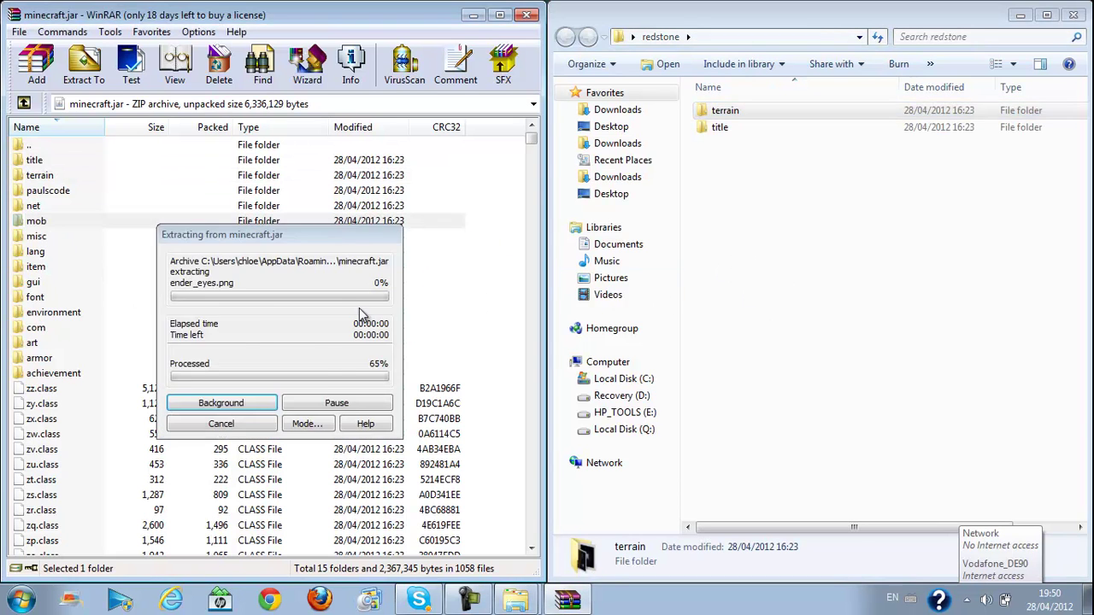
pyautogui.moveTo(39, 284); pyautogui.dragTo(729, 325)
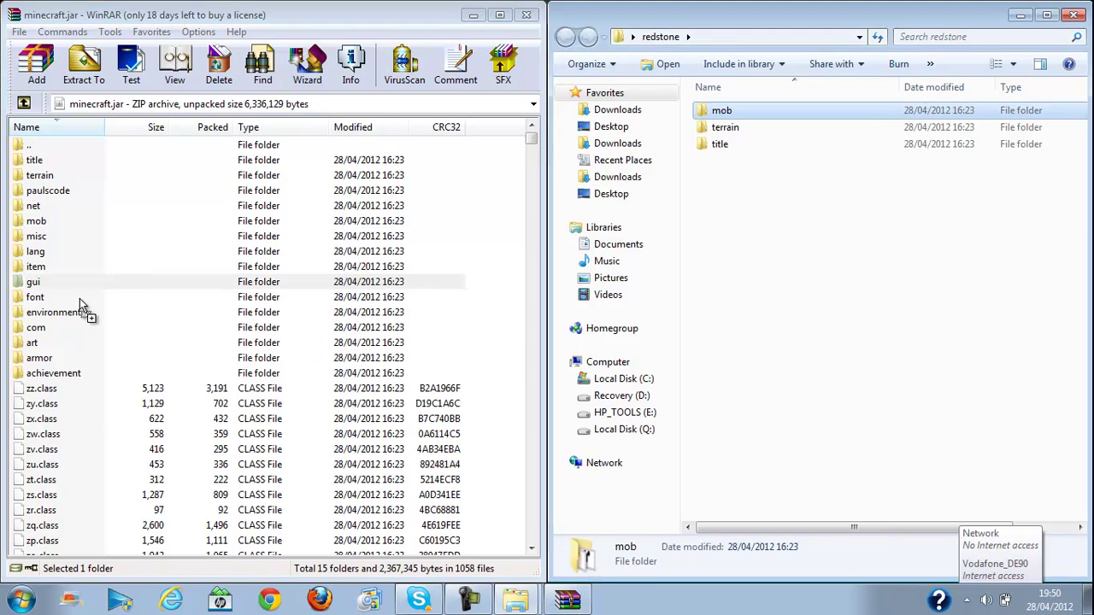
pyautogui.moveTo(55, 270)
pyautogui.mouseDown()
pyautogui.moveTo(629, 330)
pyautogui.moveTo(752, 257)
pyautogui.mouseUp()
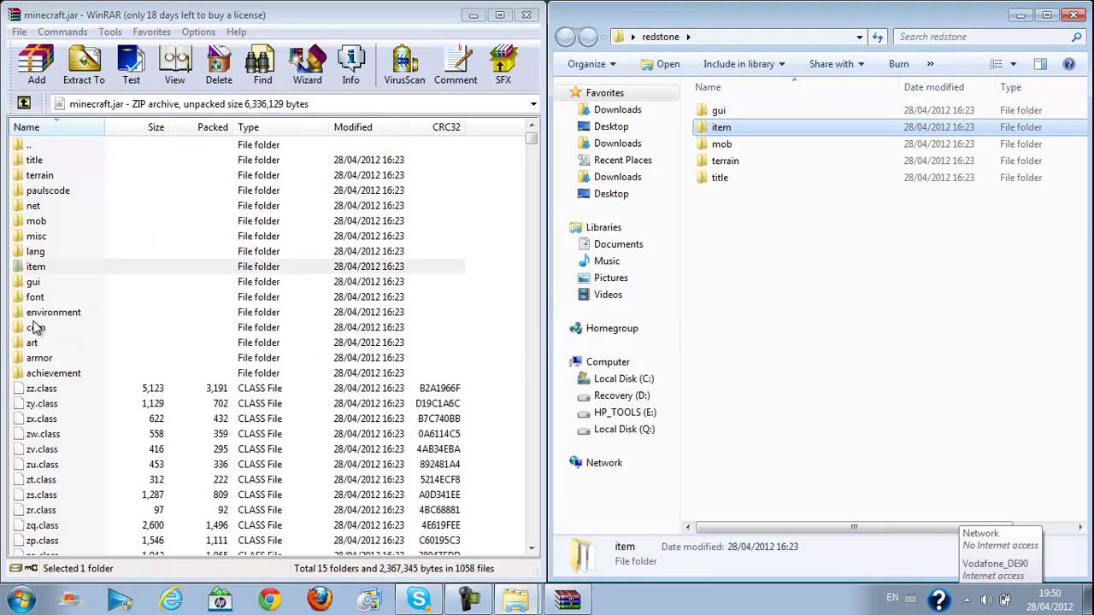
# Step: Extract the environment, armor and achievement folders into redstone as well
pyautogui.moveTo(38, 313); pyautogui.dragTo(465, 359)
pyautogui.moveTo(787, 380); pyautogui.dragTo(787, 381)
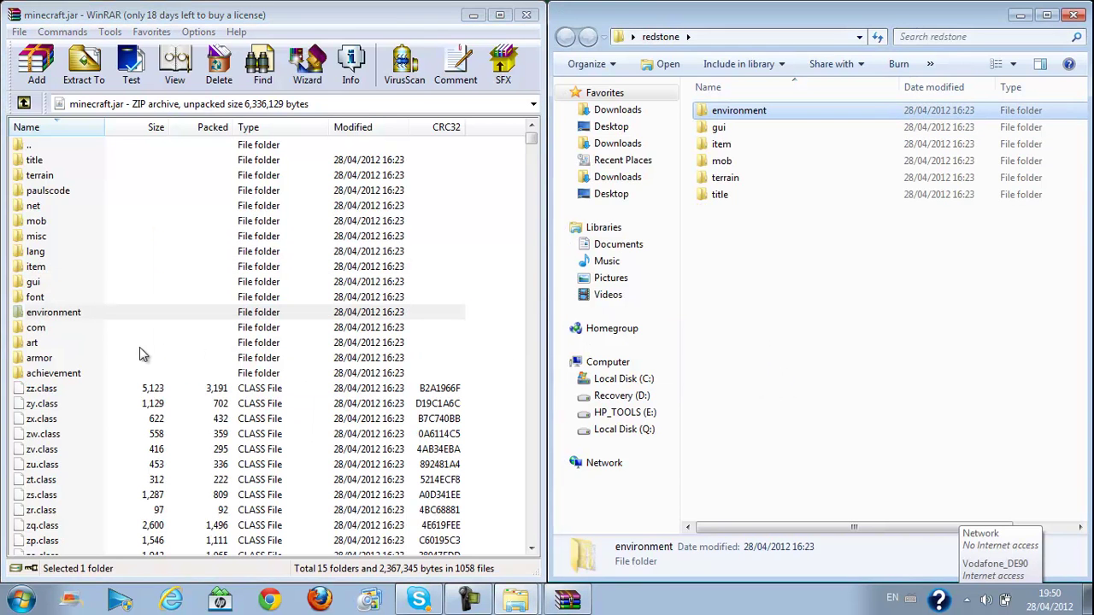
pyautogui.moveTo(62, 360); pyautogui.dragTo(800, 363)
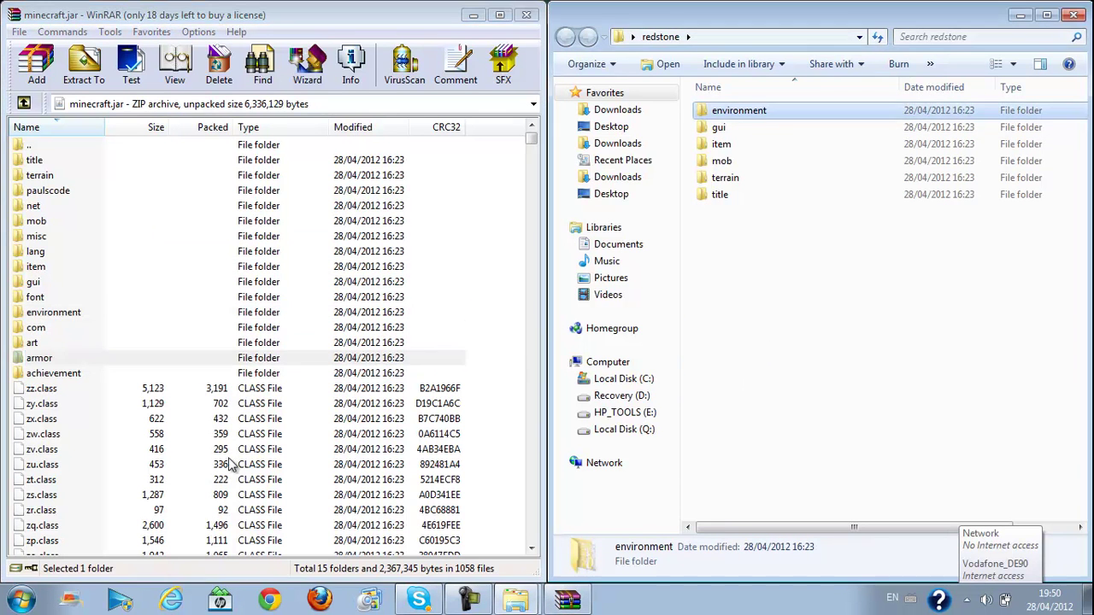
pyautogui.click(109, 380)
pyautogui.moveTo(739, 404); pyautogui.dragTo(739, 403)
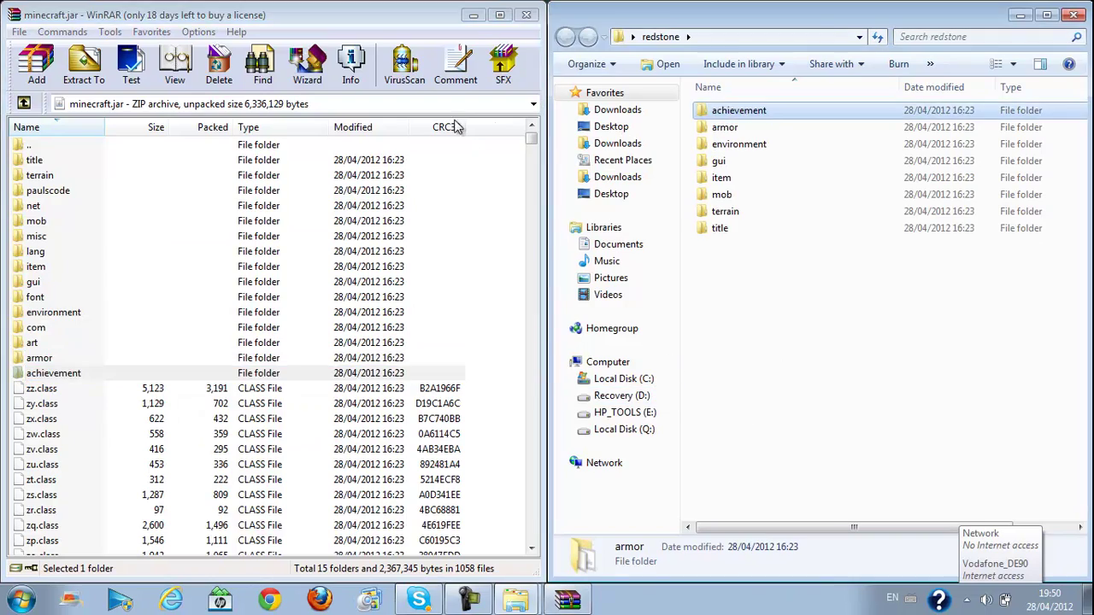
pyautogui.moveTo(531, 139); pyautogui.dragTo(531, 213)
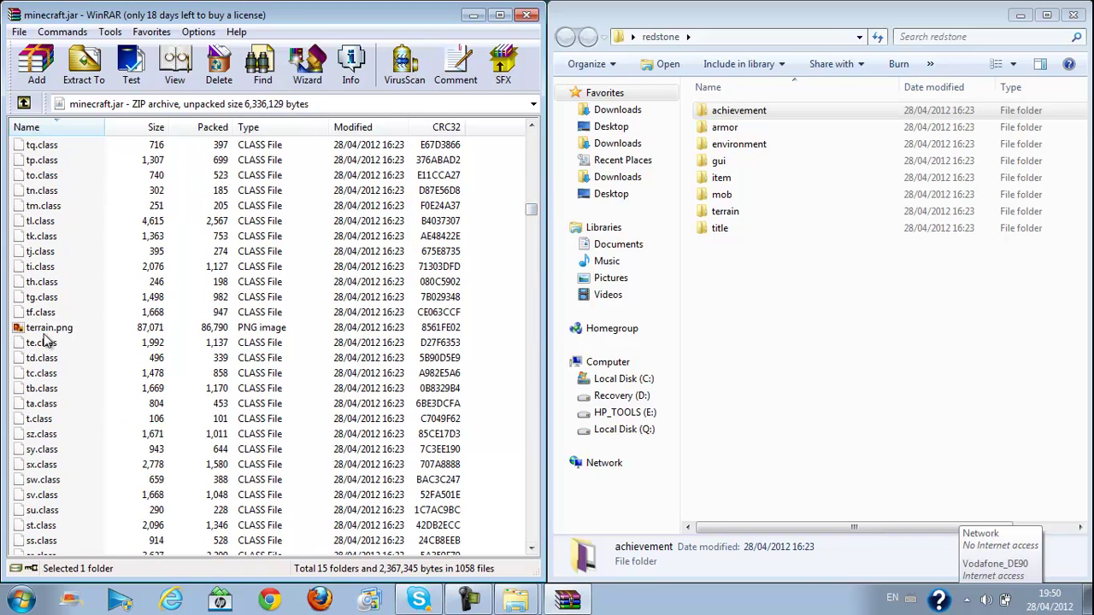
# Step: Copy terrain.png, particles.png, pack.txt and pack.png from the jar into redstone
pyautogui.moveTo(48, 328); pyautogui.dragTo(769, 342)
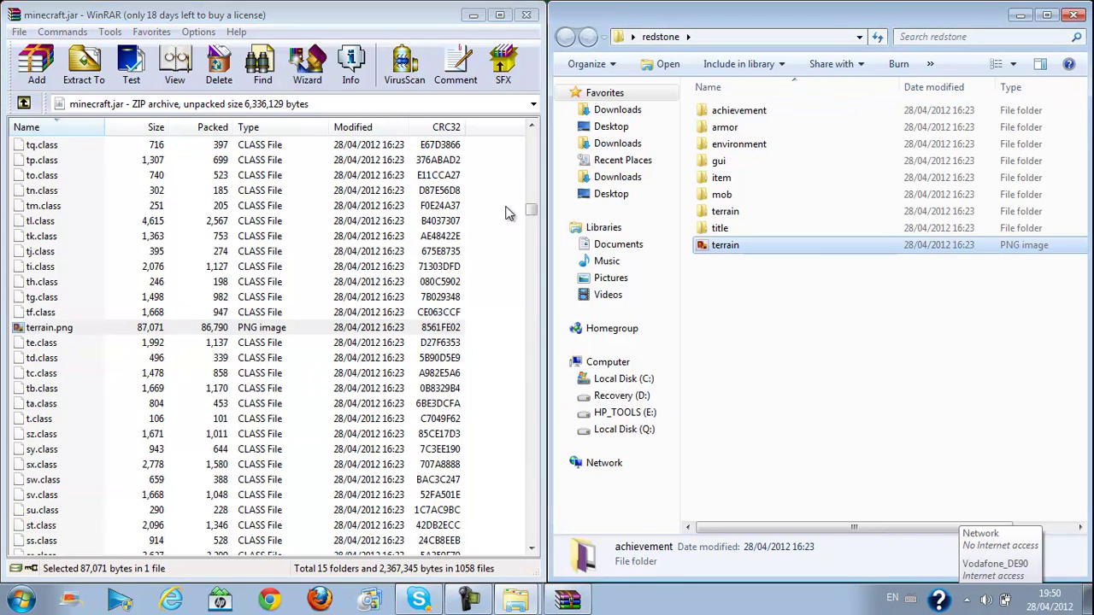
pyautogui.moveTo(532, 209); pyautogui.dragTo(538, 270)
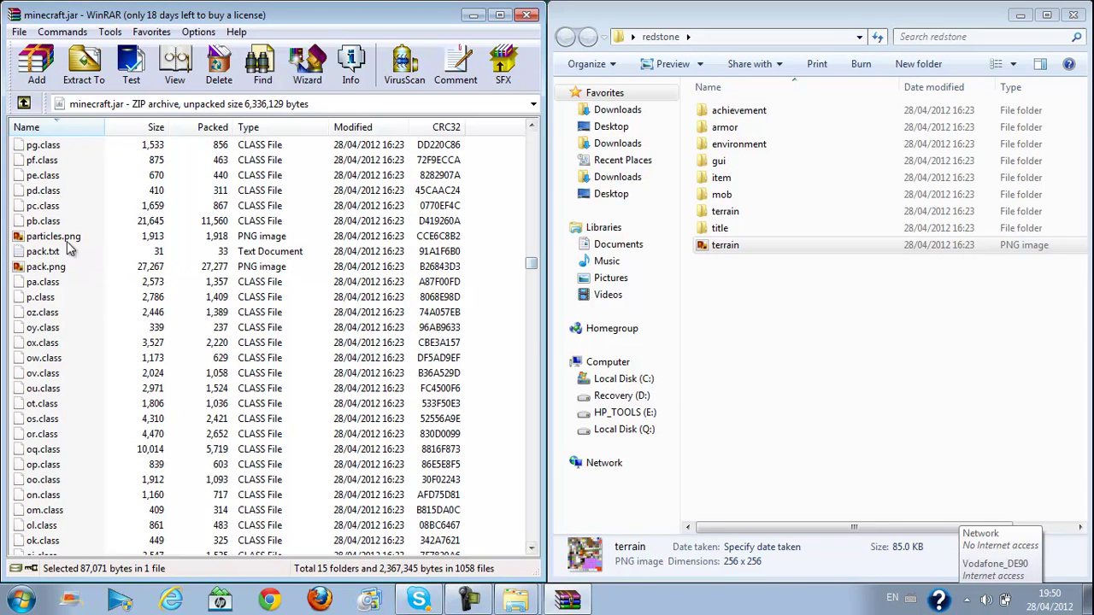
pyautogui.moveTo(68, 240); pyautogui.dragTo(708, 350)
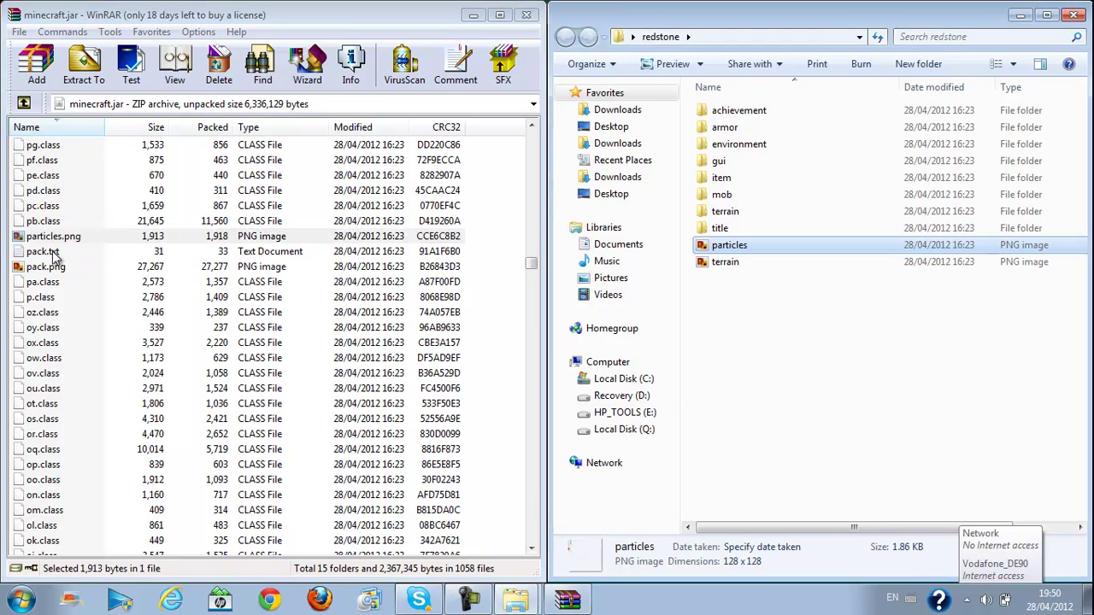
pyautogui.moveTo(53, 253); pyautogui.dragTo(664, 359)
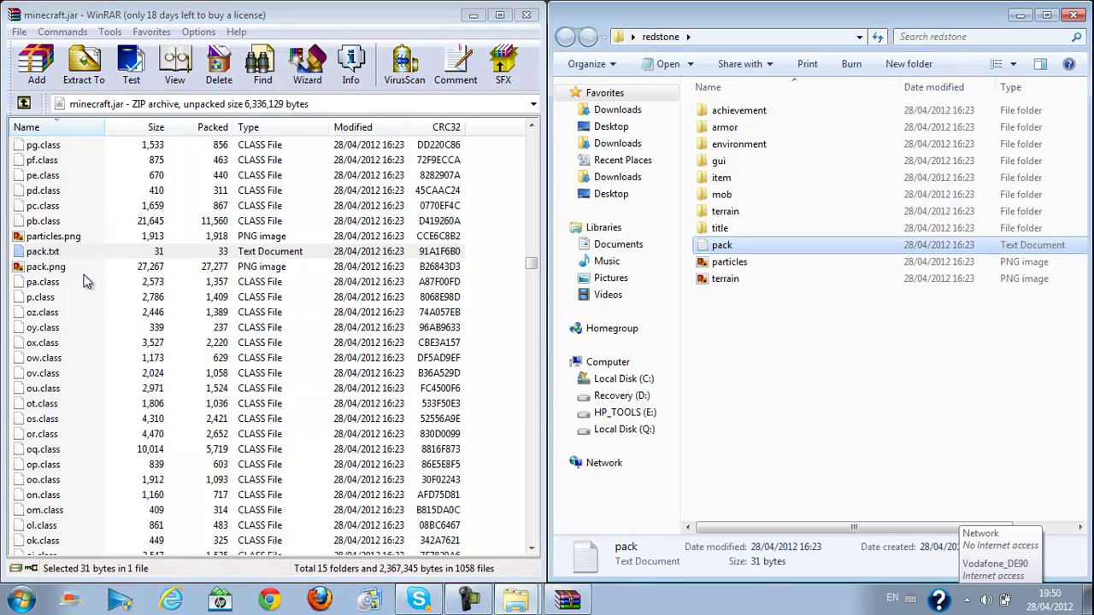
pyautogui.moveTo(83, 268); pyautogui.dragTo(269, 299)
pyautogui.moveTo(865, 411); pyautogui.dragTo(865, 411)
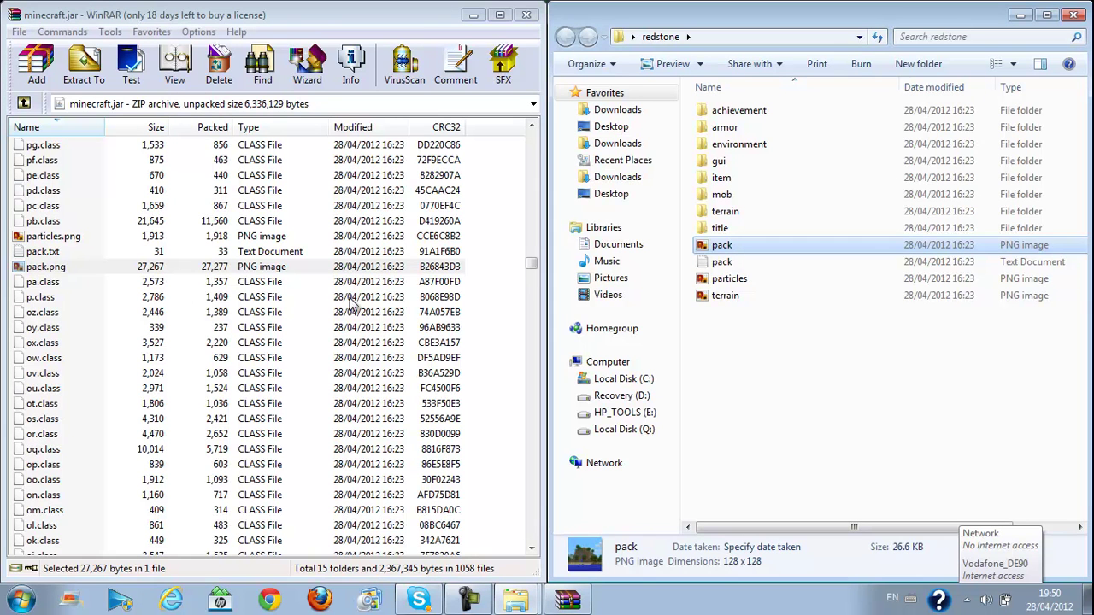
pyautogui.click(939, 393)
# Step: Close the minecraft.jar archive and the bin window, then maximise the redstone window
pyautogui.click(527, 15)
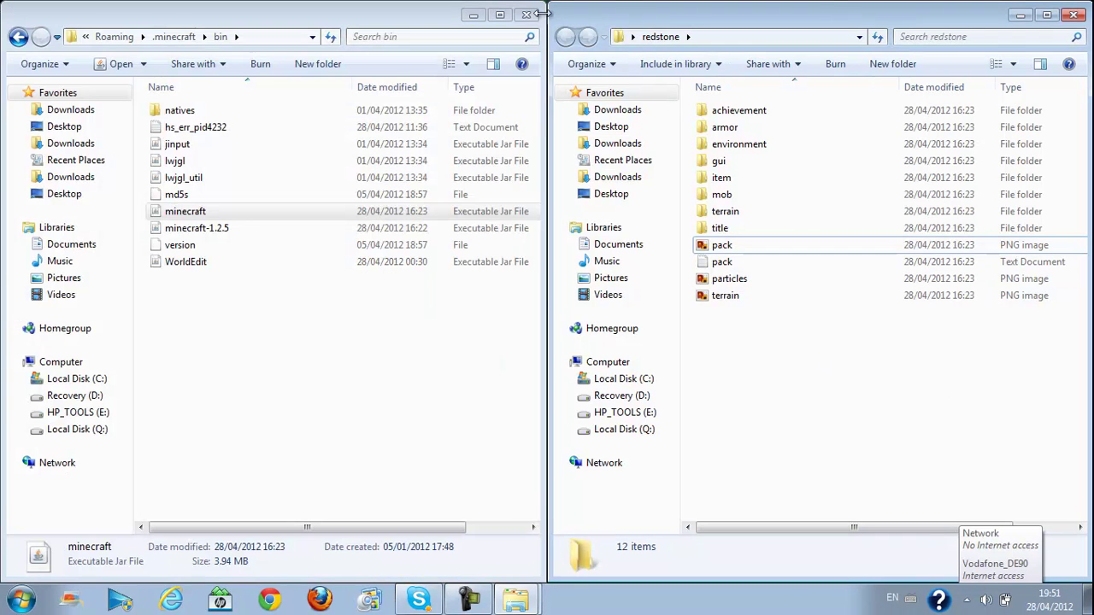
pyautogui.click(529, 17)
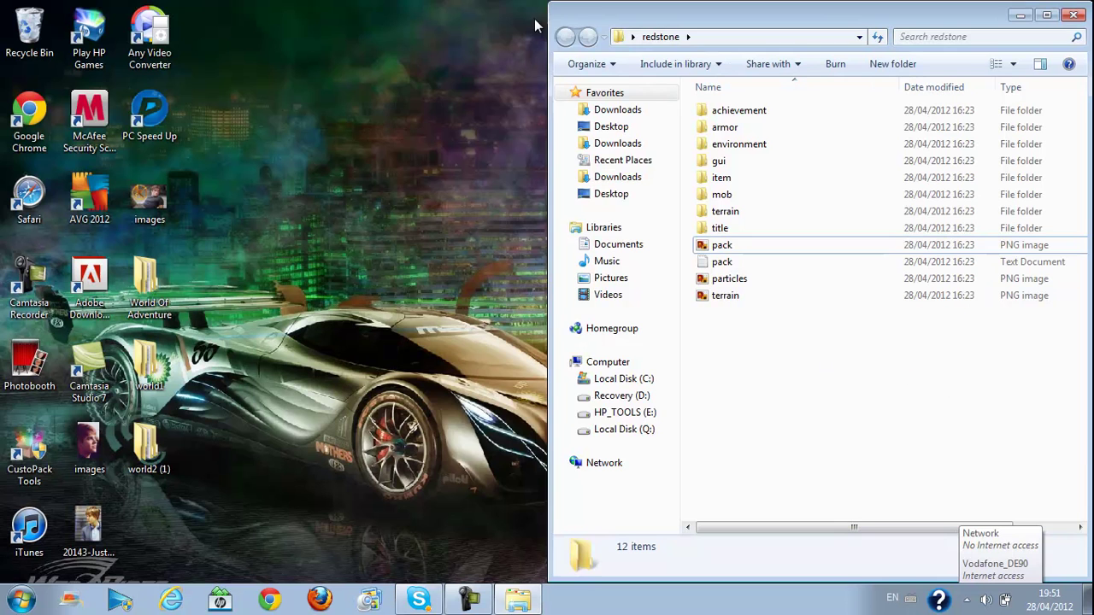
pyautogui.press('super+Down')
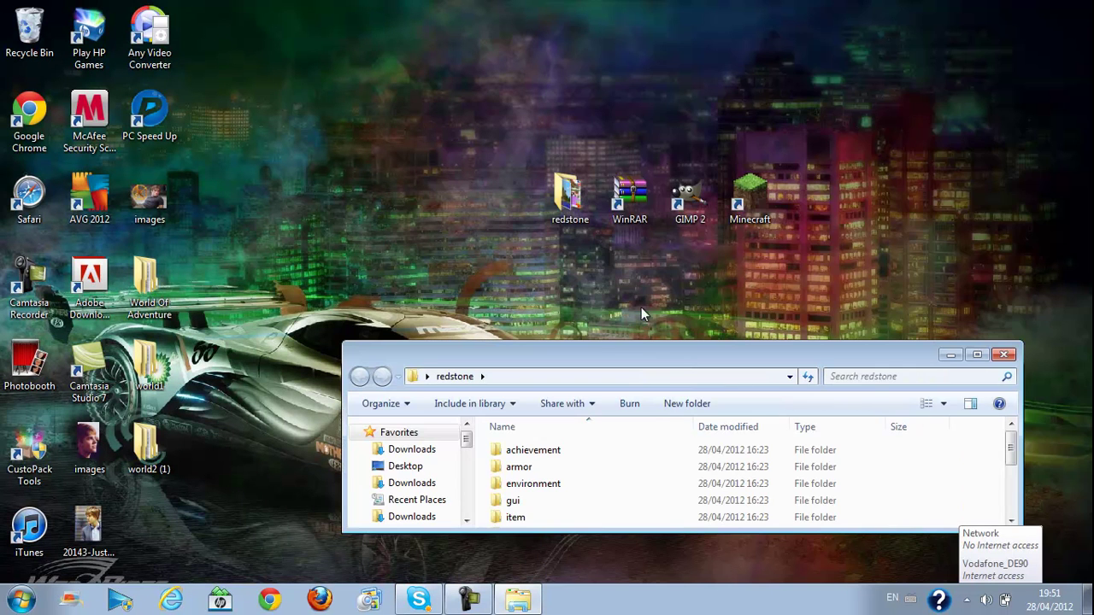
pyautogui.moveTo(641, 360); pyautogui.dragTo(531, 191)
pyautogui.doubleClick(532, 192)
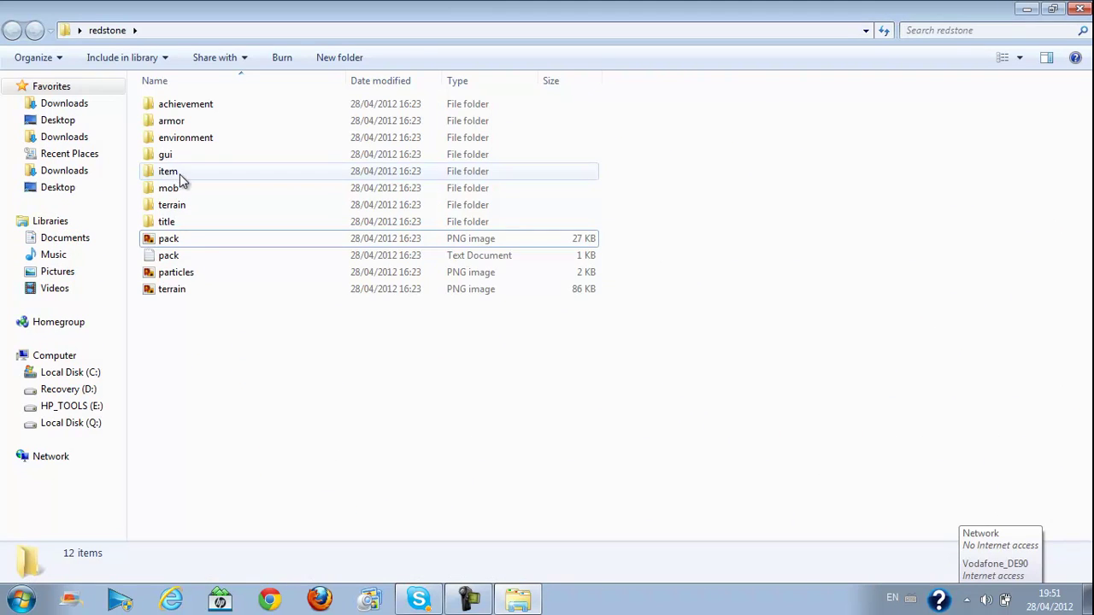
# Step: Check the item folder, then open the items image from redstone's gui folder in GIMP
pyautogui.doubleClick(180, 172)
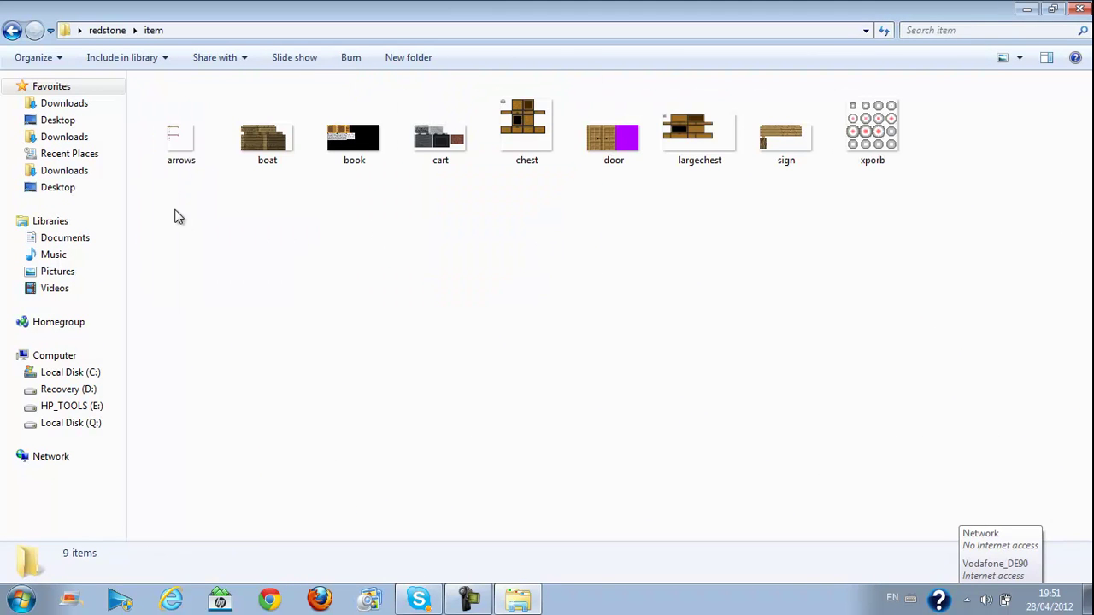
pyautogui.moveTo(175, 212); pyautogui.dragTo(939, 182)
pyautogui.click(939, 183)
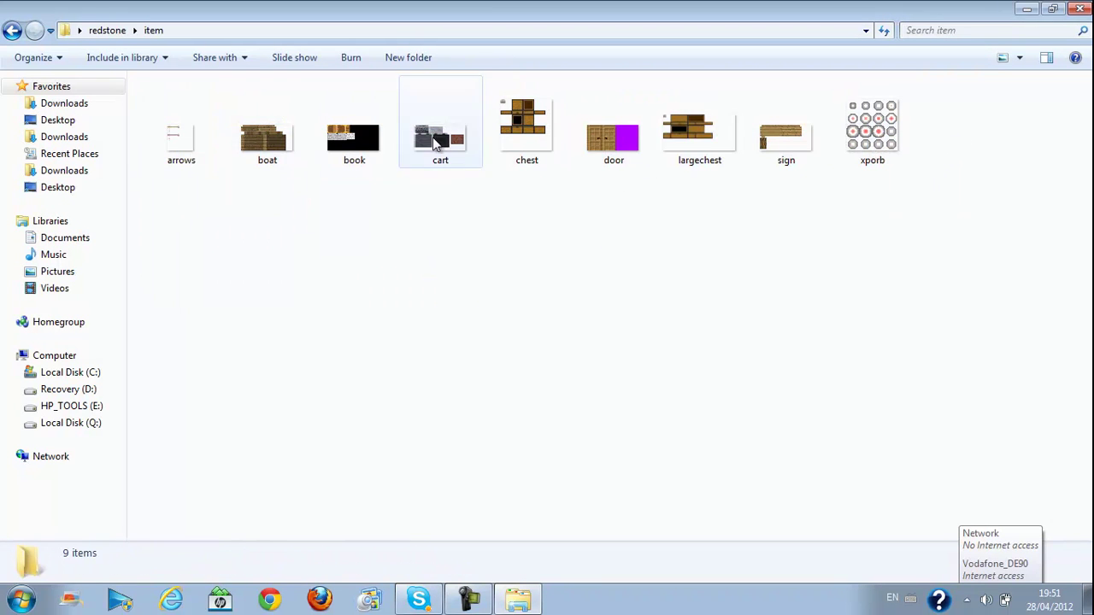
pyautogui.click(12, 30)
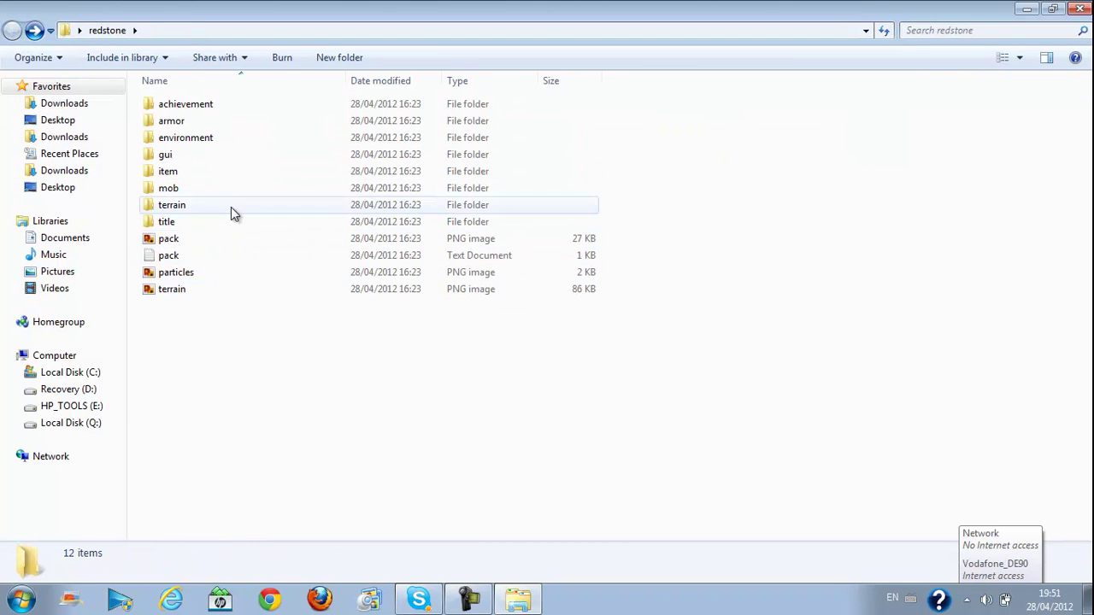
pyautogui.doubleClick(225, 154)
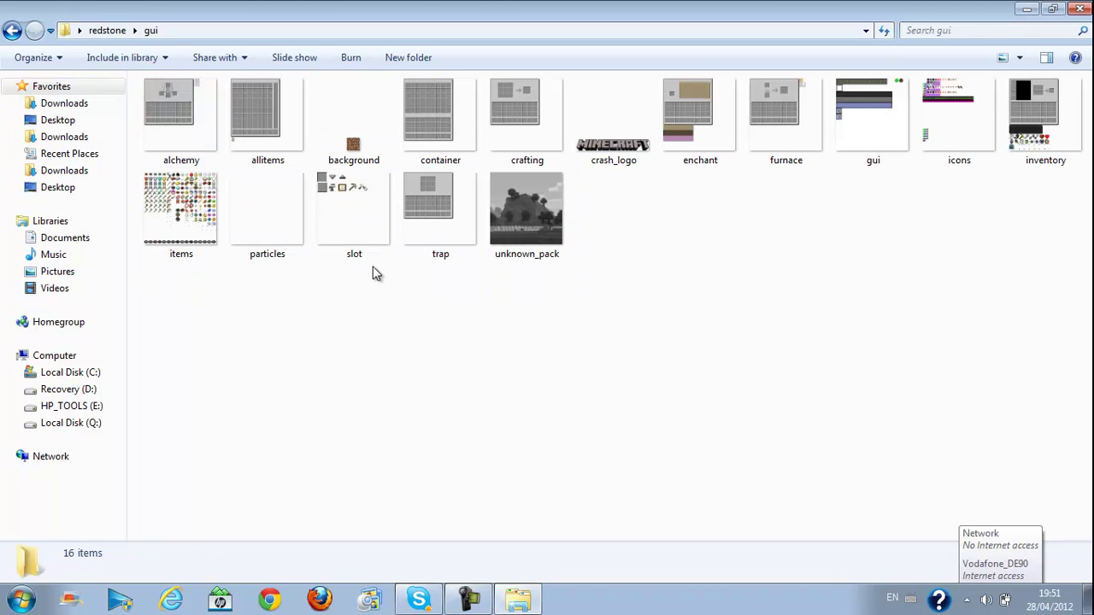
pyautogui.click(181, 209)
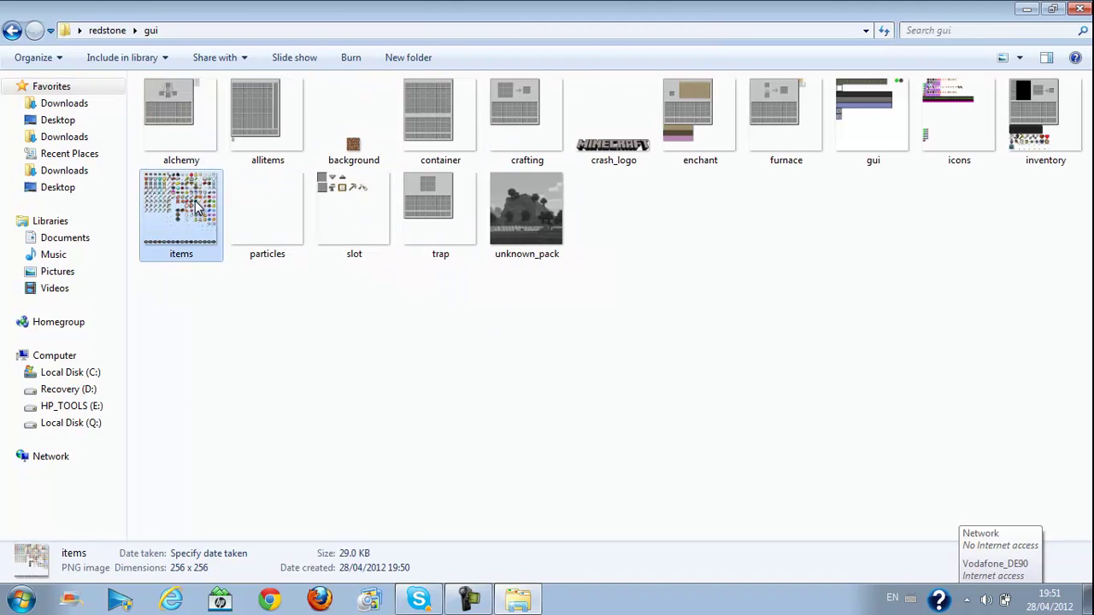
pyautogui.rightClick(195, 214)
pyautogui.click(246, 176)
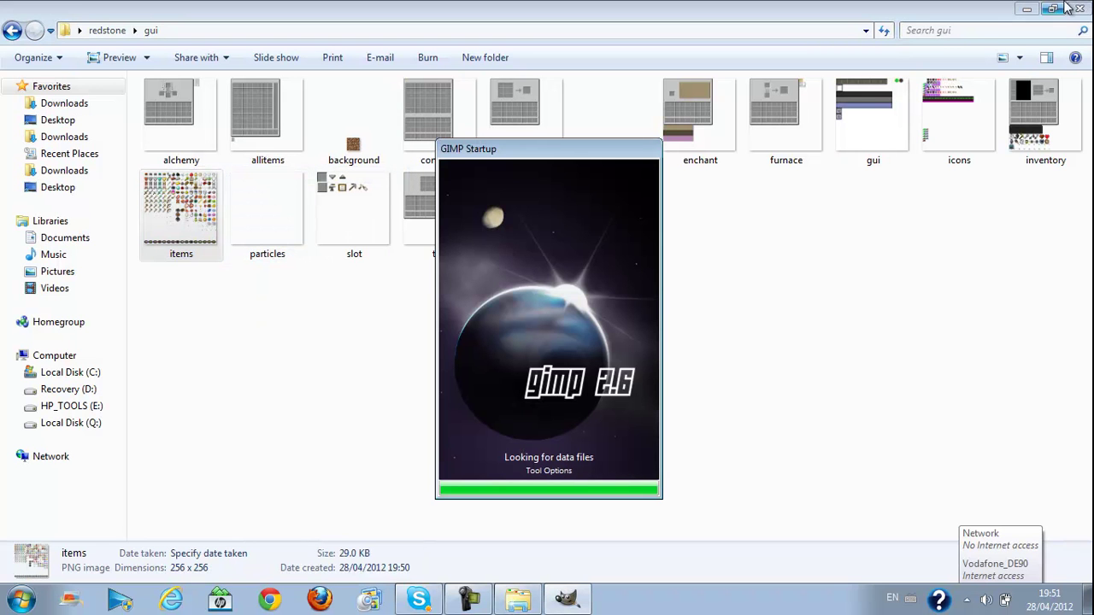
# Step: Minimise Explorer, maximise GIMP's items.png window and move the Toolbox to the right edge
pyautogui.click(1029, 10)
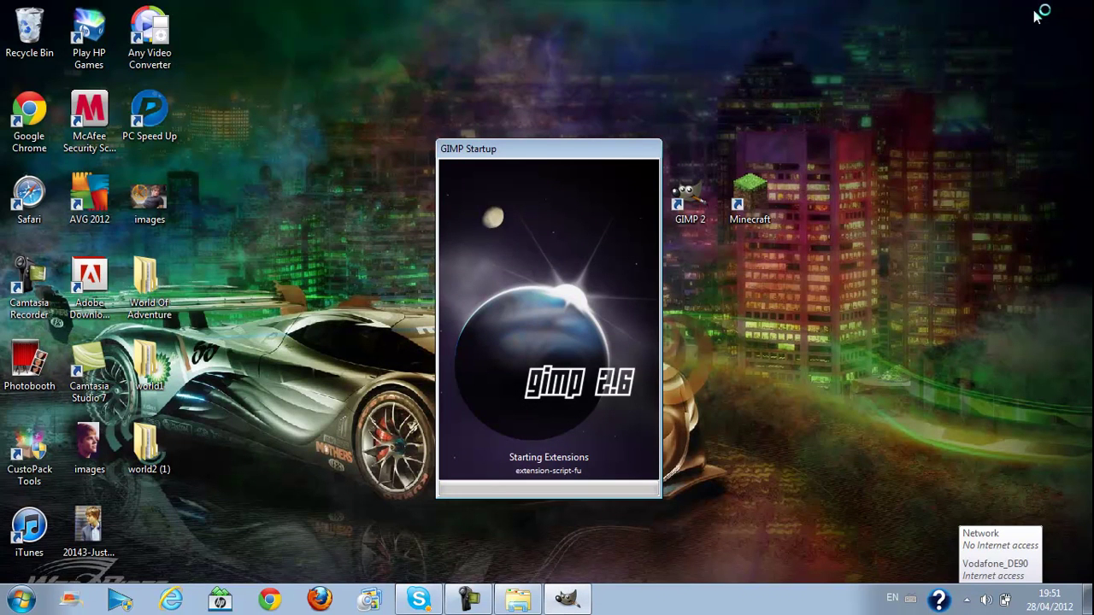
pyautogui.rightClick(1033, 20)
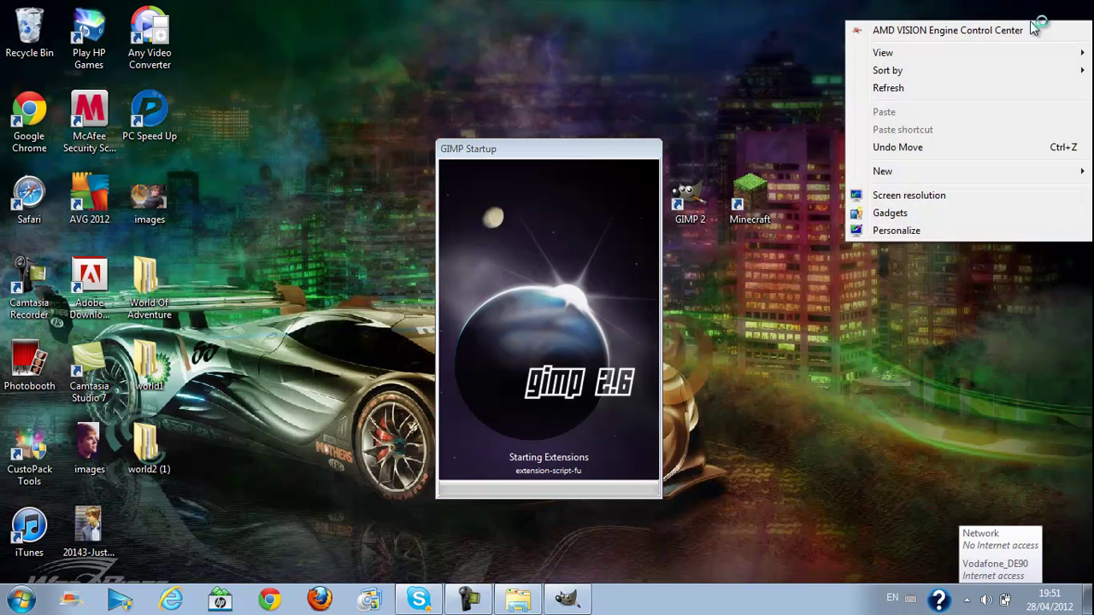
pyautogui.click(683, 88)
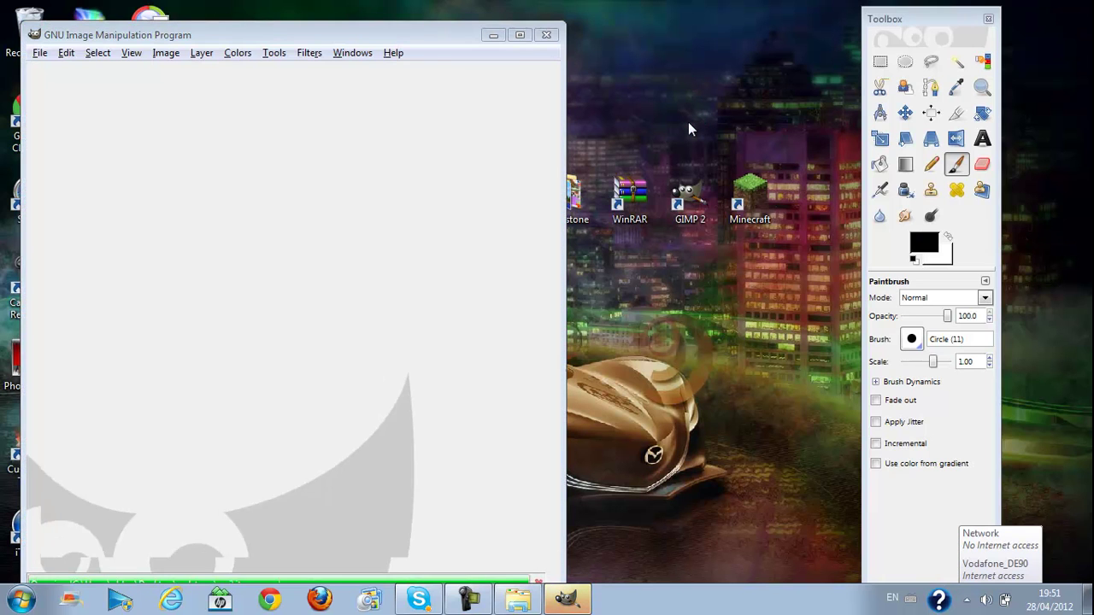
pyautogui.click(523, 34)
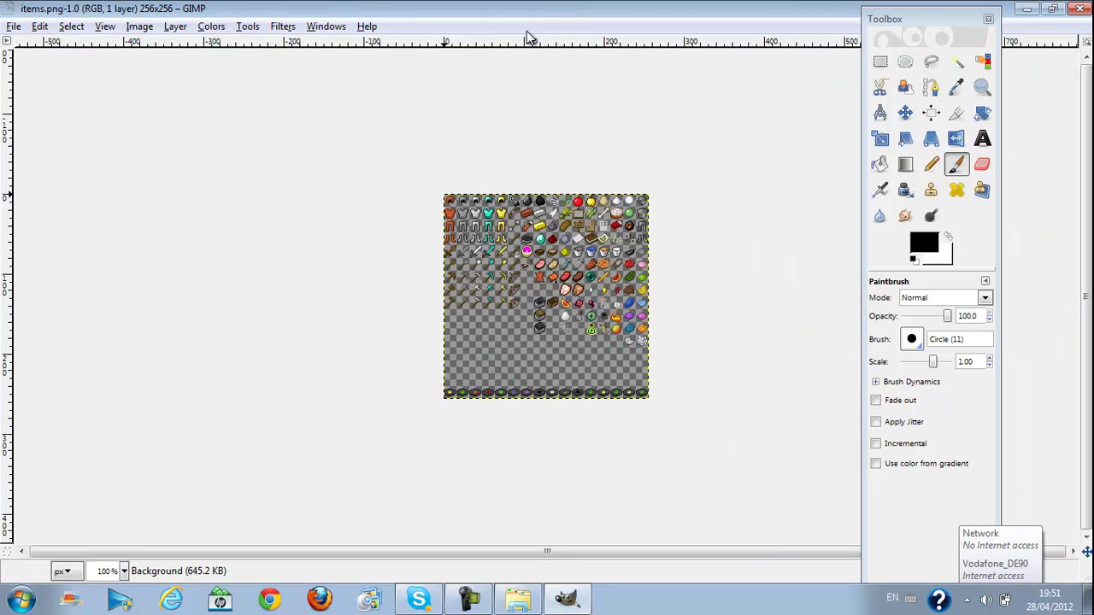
pyautogui.moveTo(974, 19); pyautogui.dragTo(1066, 14)
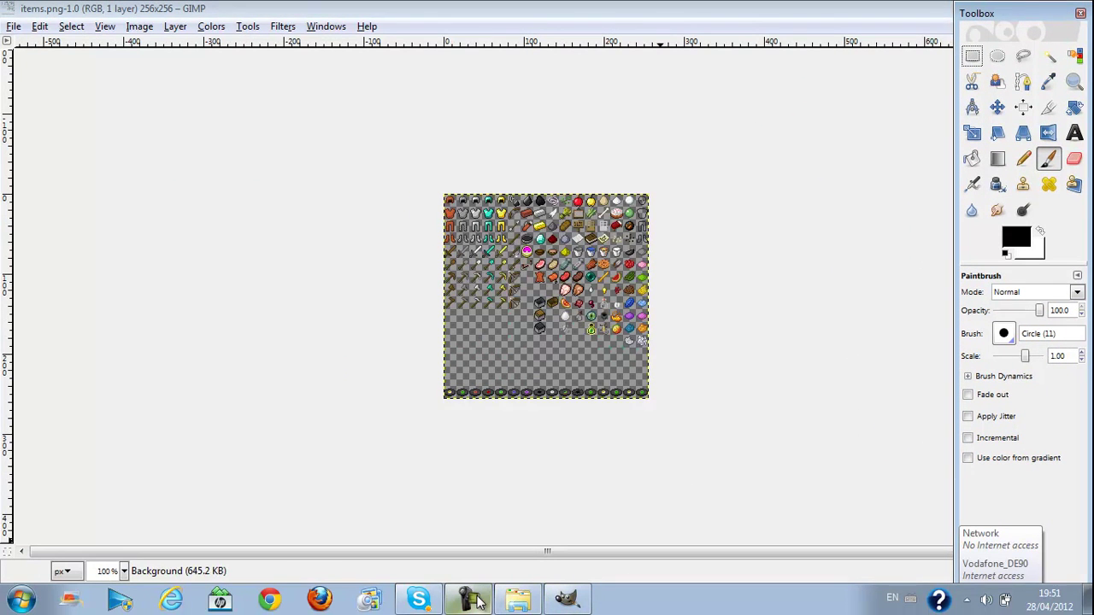
pyautogui.click(560, 603)
pyautogui.click(636, 177)
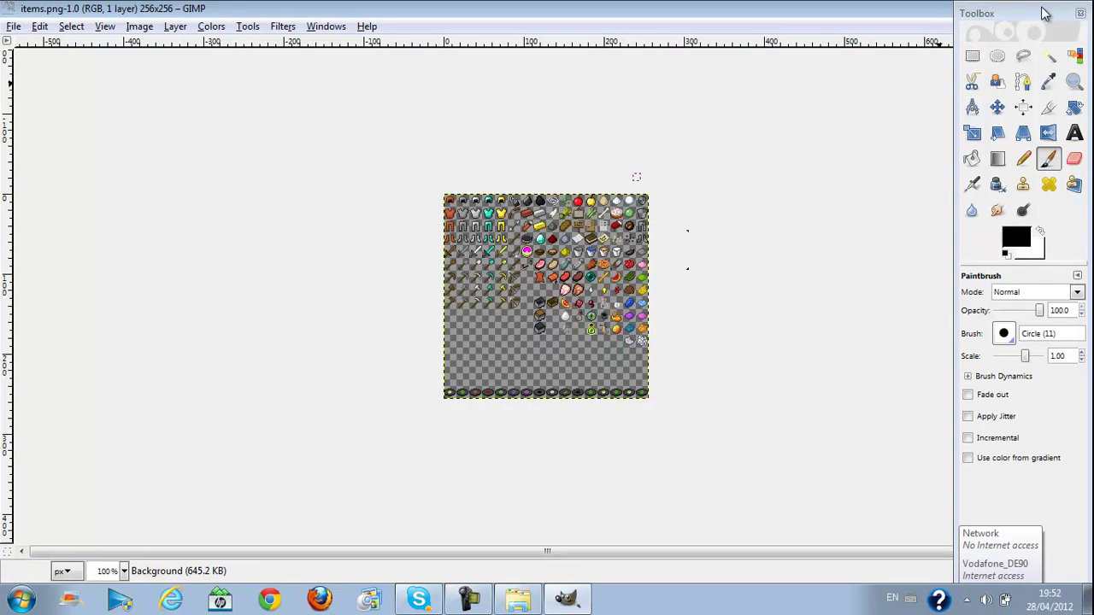
pyautogui.moveTo(1045, 13)
pyautogui.mouseDown()
pyautogui.moveTo(1029, 17)
pyautogui.moveTo(1041, 15)
pyautogui.mouseUp()
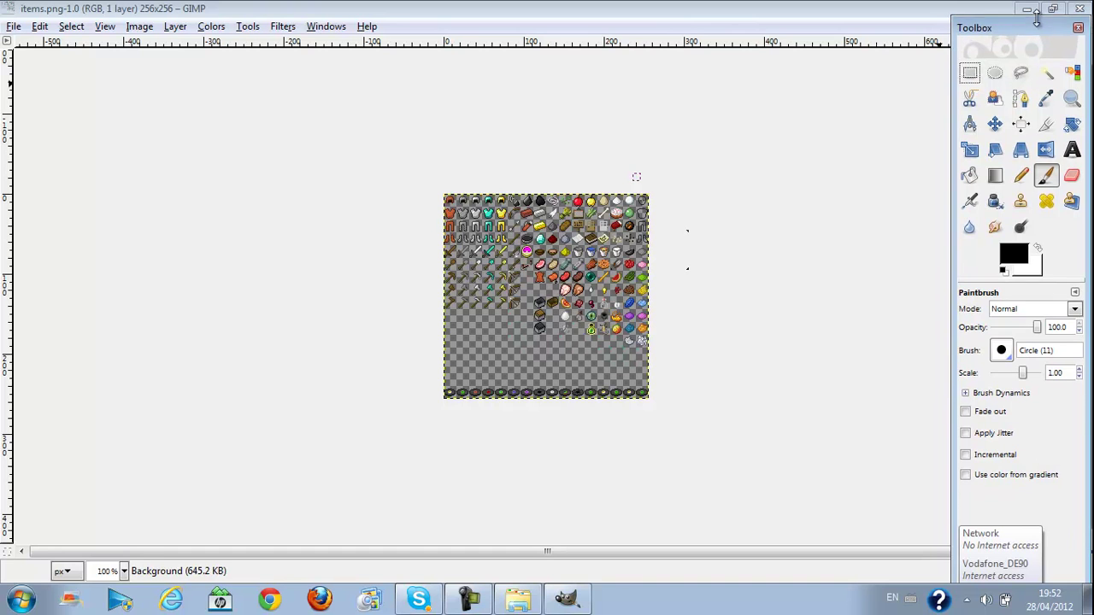
pyautogui.moveTo(1037, 9)
pyautogui.mouseDown()
pyautogui.moveTo(1042, 23)
pyautogui.moveTo(1041, 13)
pyautogui.mouseUp()
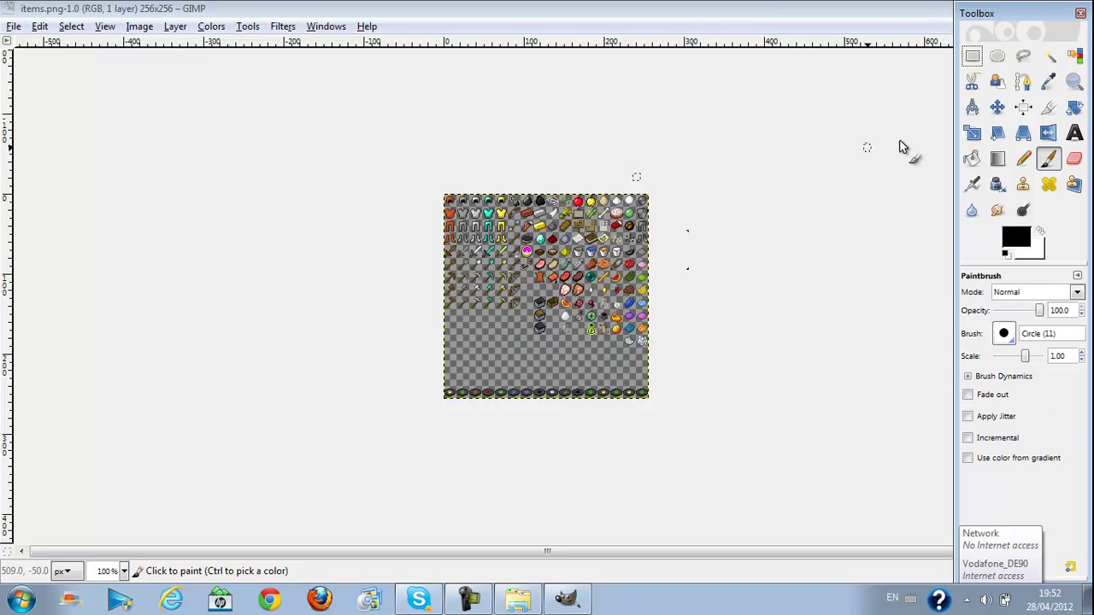
# Step: Zoom in on the diamond sword step by step from 200% up to 2300%
pyautogui.click(1075, 83)
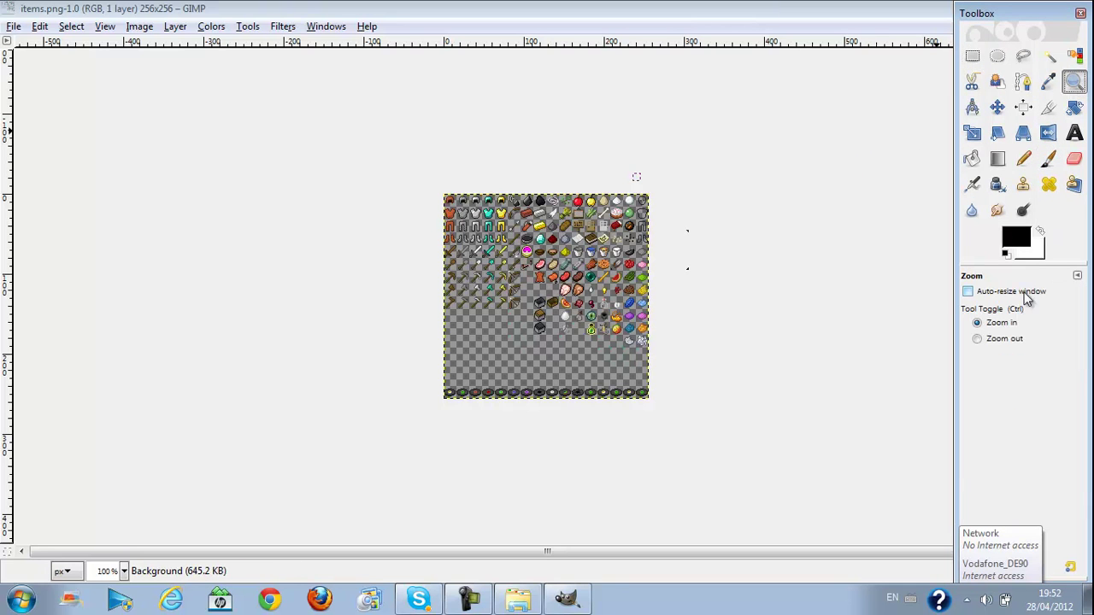
pyautogui.click(549, 301)
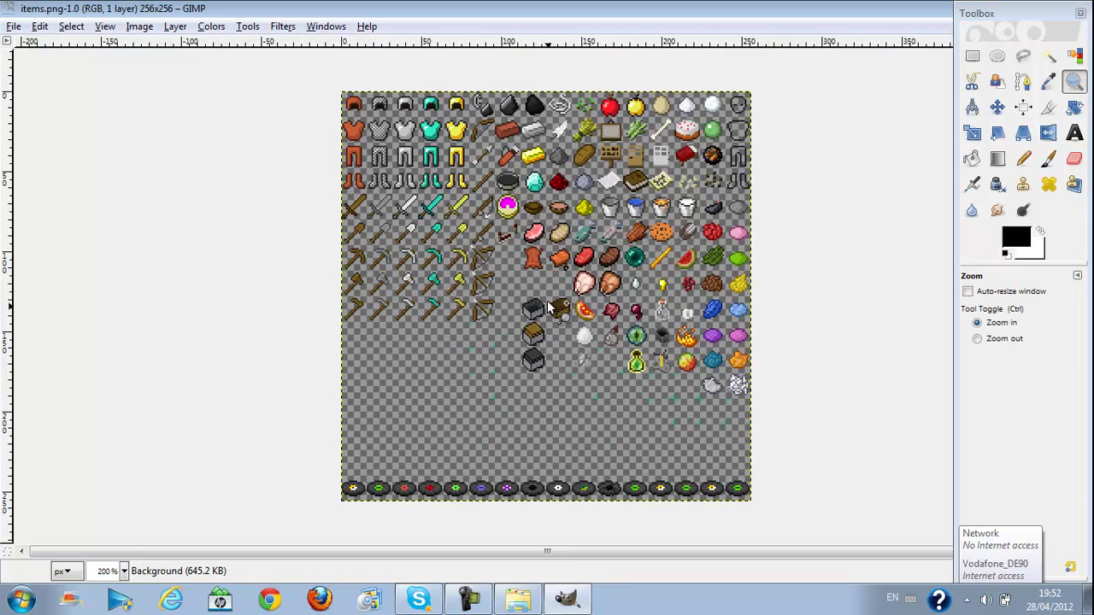
pyautogui.click(549, 305)
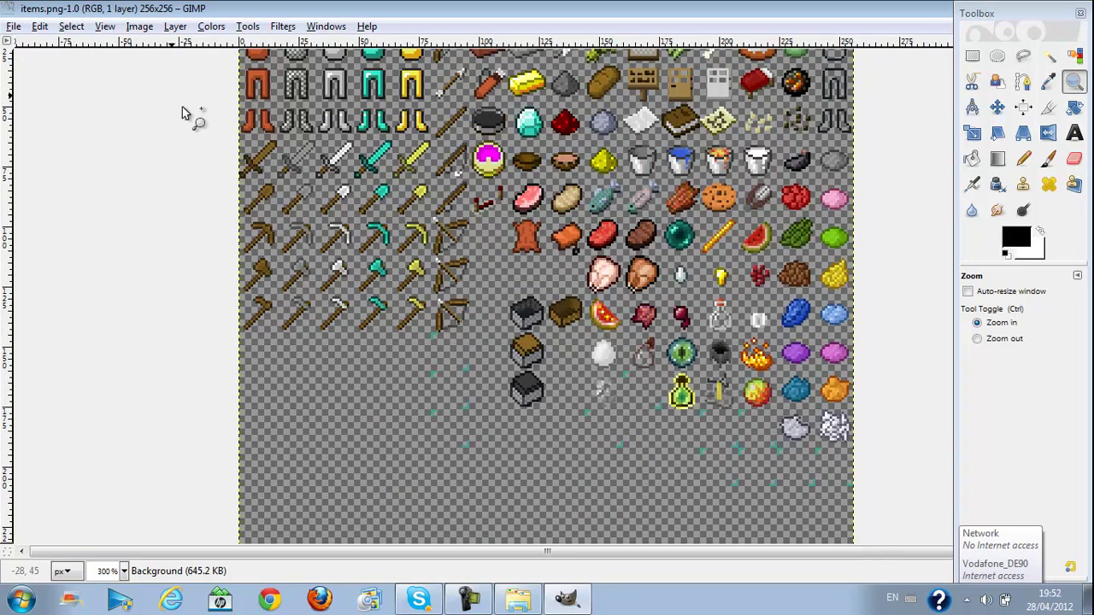
pyautogui.click(389, 175)
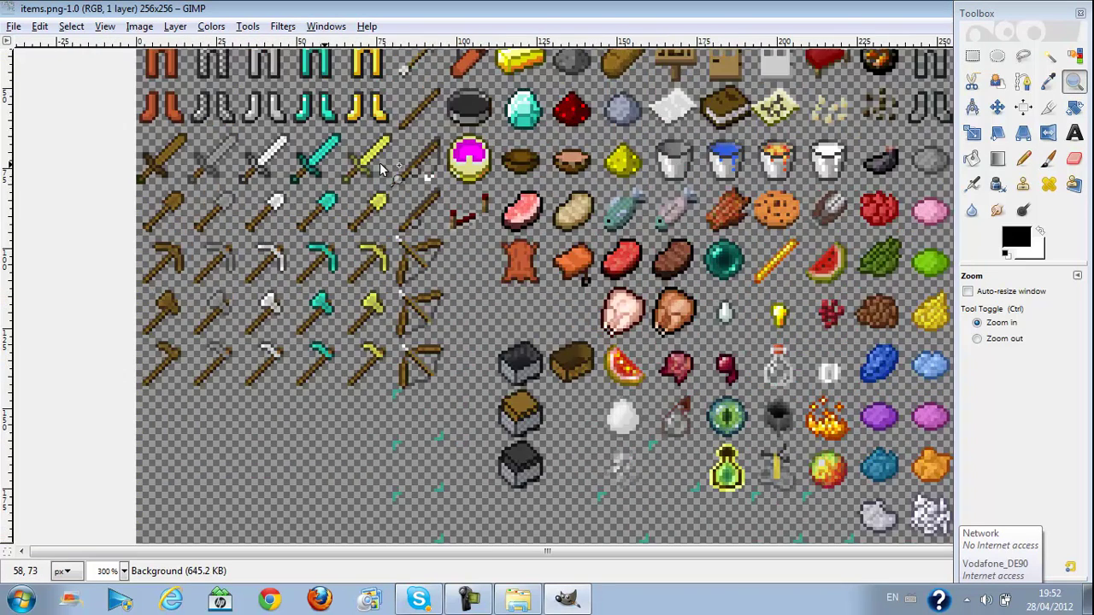
pyautogui.click(307, 167)
pyautogui.click(300, 158)
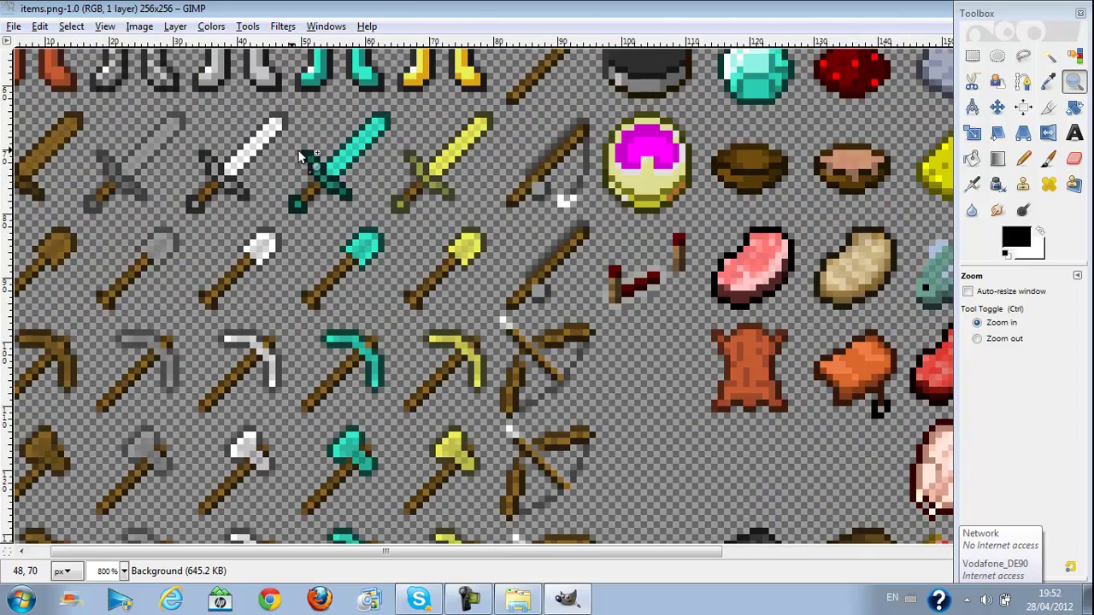
pyautogui.click(308, 196)
pyautogui.click(285, 172)
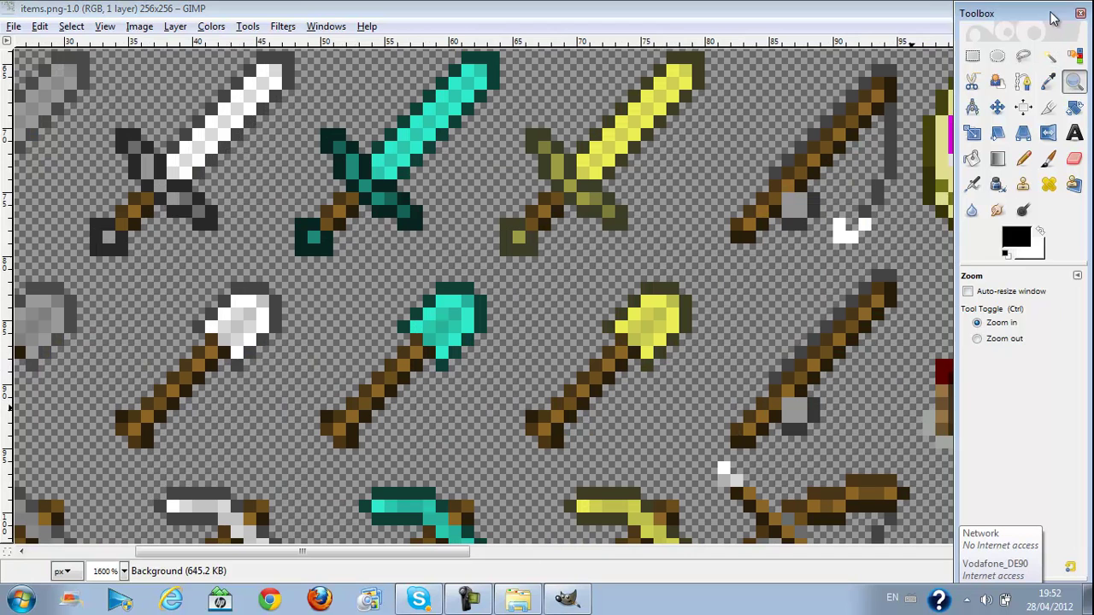
pyautogui.moveTo(1055, 14); pyautogui.dragTo(1034, 13)
pyautogui.scroll(2, 1088, 190)
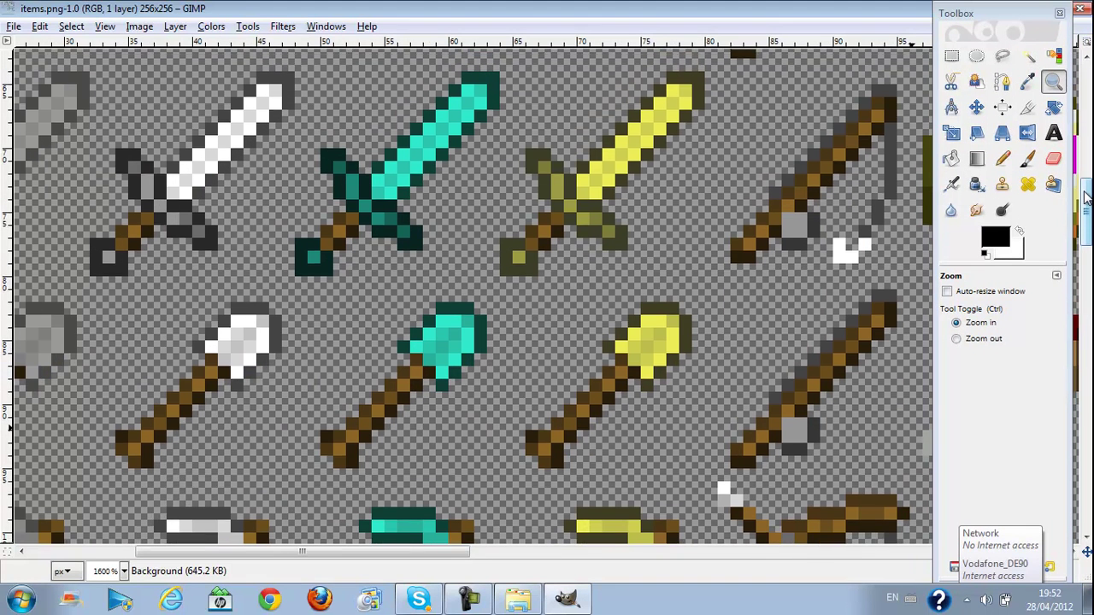
pyautogui.click(383, 306)
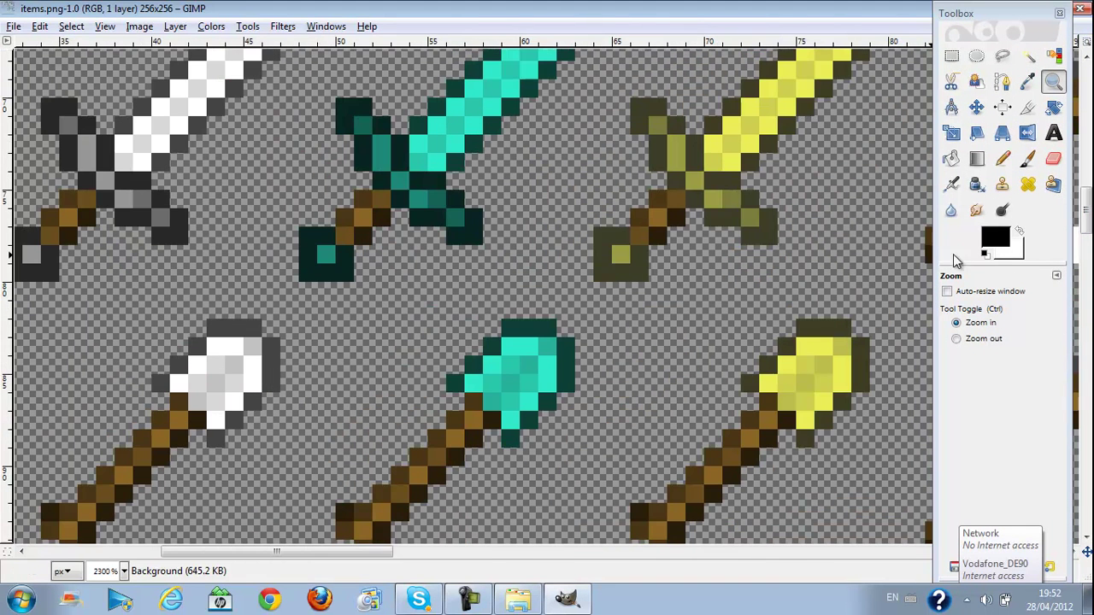
pyautogui.moveTo(1085, 210); pyautogui.dragTo(1084, 197)
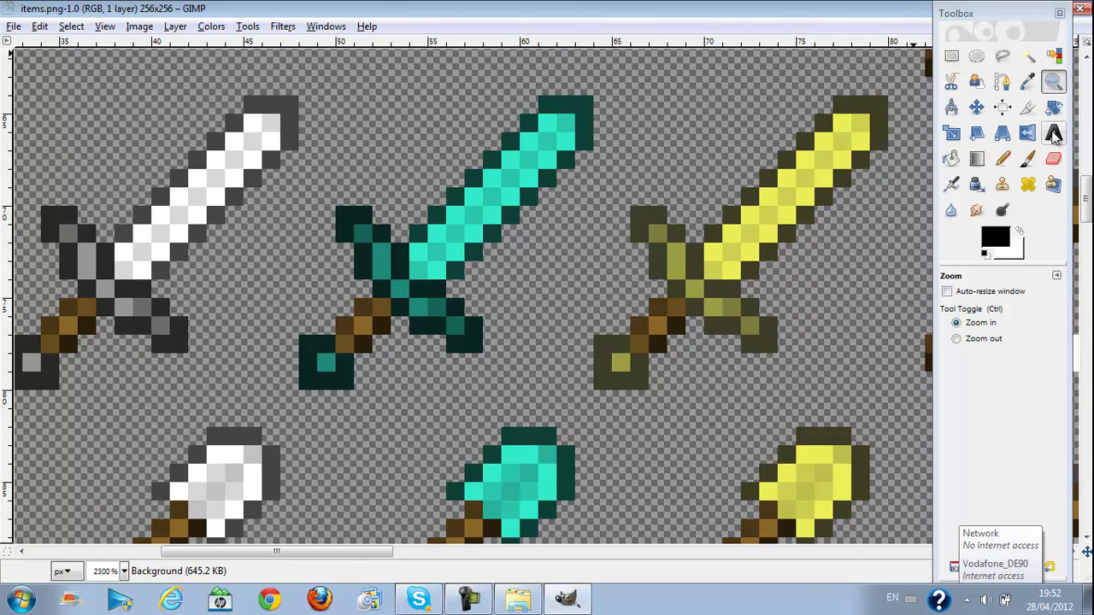
# Step: Set the Pencil with a pure red foreground, then undo an oversized red blob on the hilt
pyautogui.click(1004, 161)
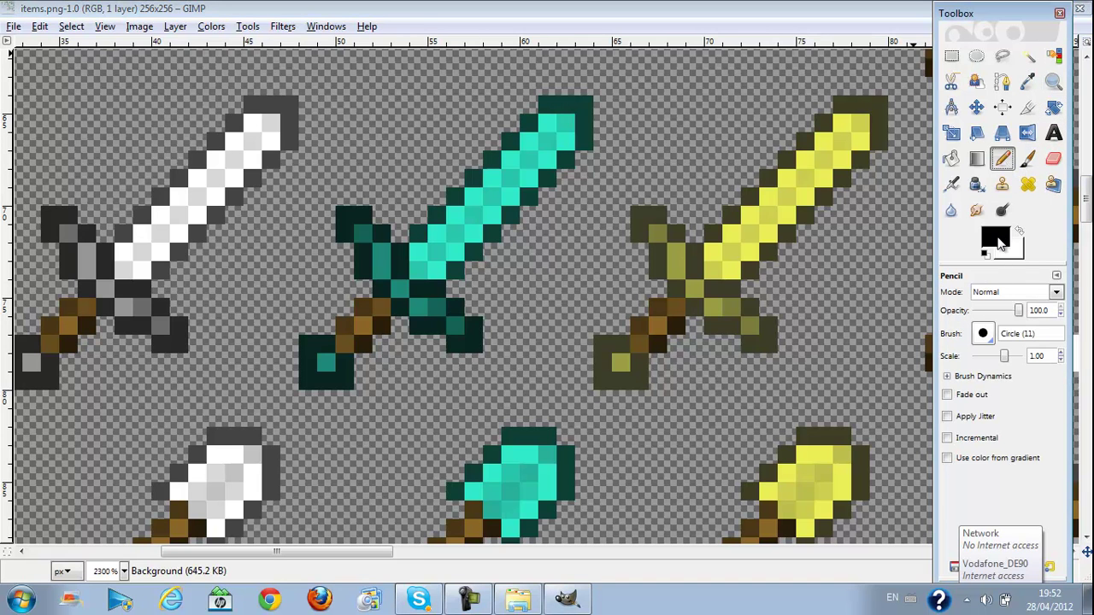
pyautogui.click(998, 239)
pyautogui.click(159, 85)
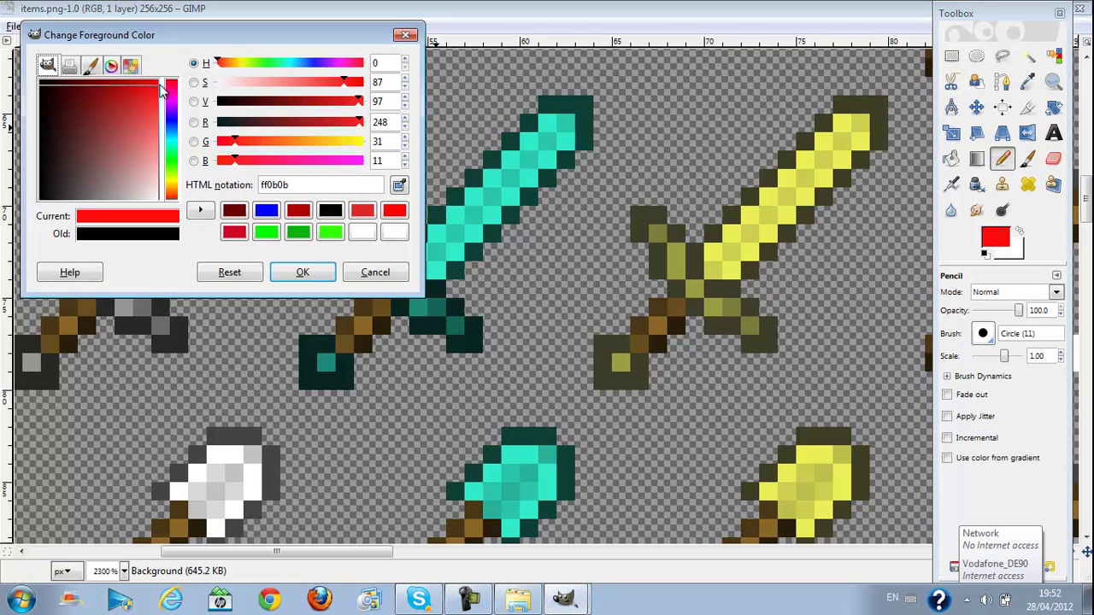
pyautogui.moveTo(163, 89); pyautogui.dragTo(164, 78)
pyautogui.click(273, 274)
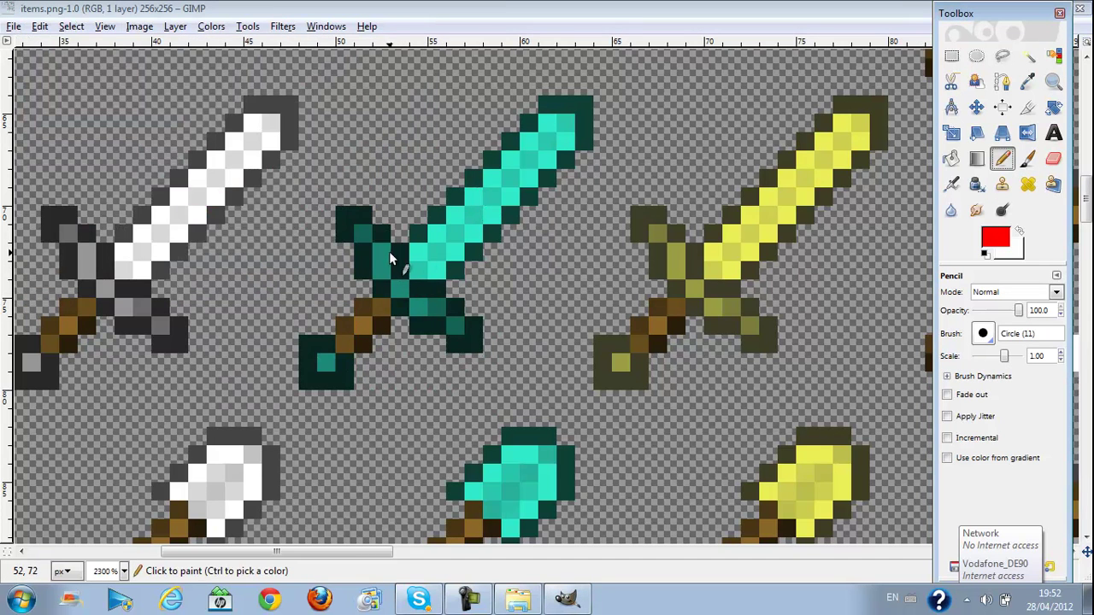
pyautogui.click(362, 270)
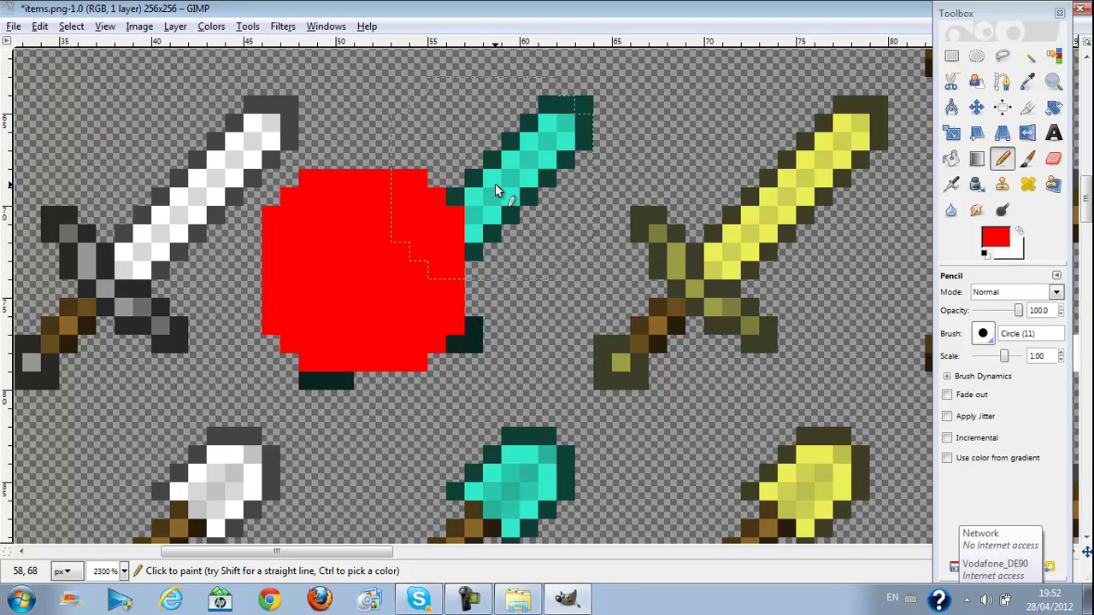
pyautogui.hotkey('ctrl', 'z')
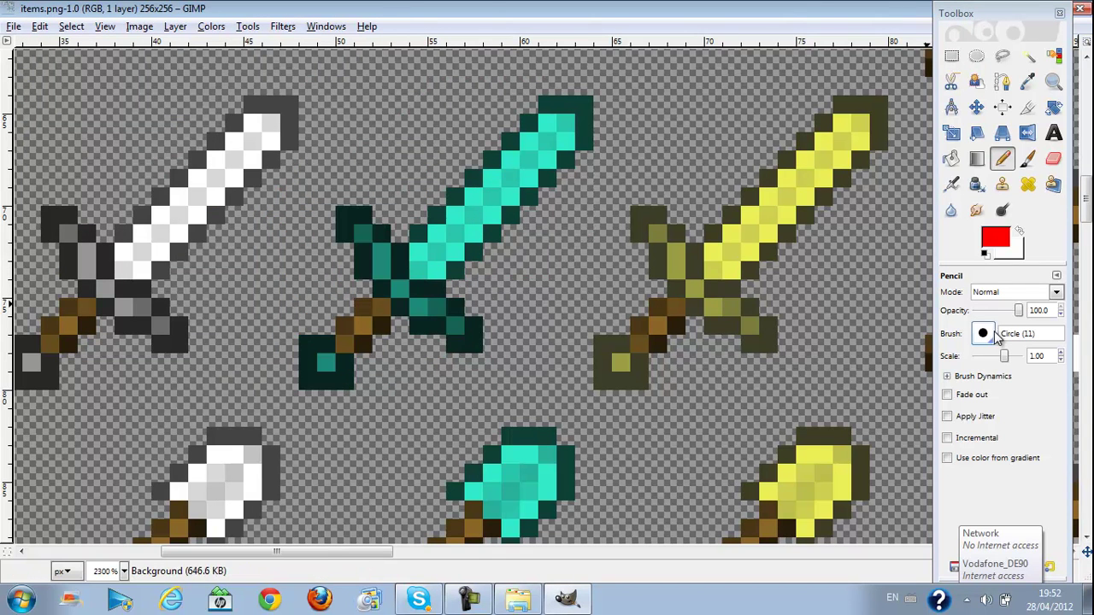
# Step: With the Circle (01) brush, paint single red pixels on the guard and down the blade
pyautogui.click(983, 334)
pyautogui.click(864, 382)
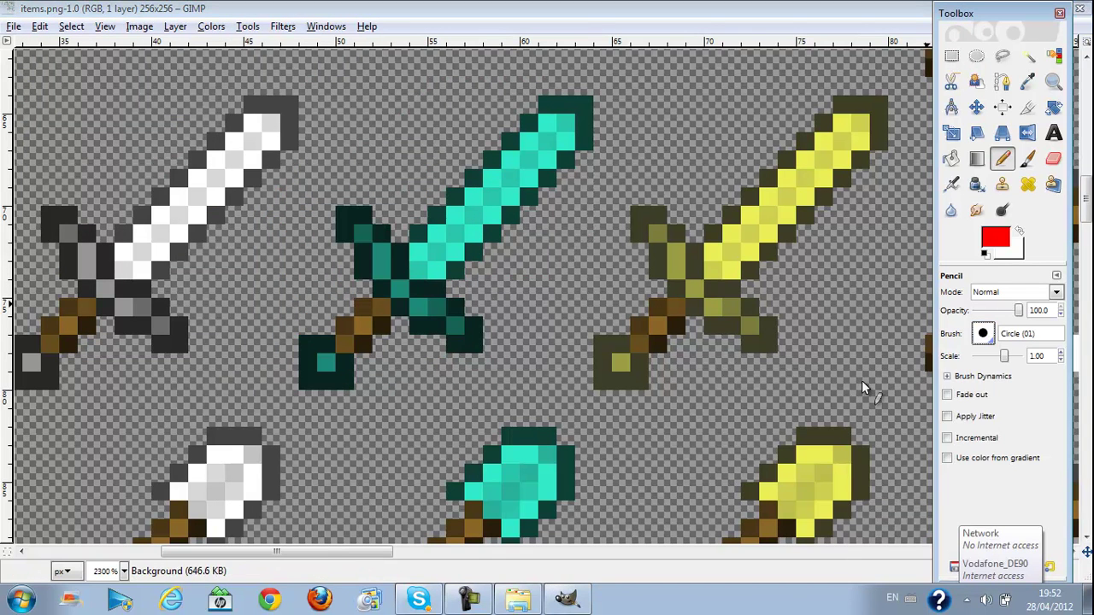
pyautogui.click(402, 290)
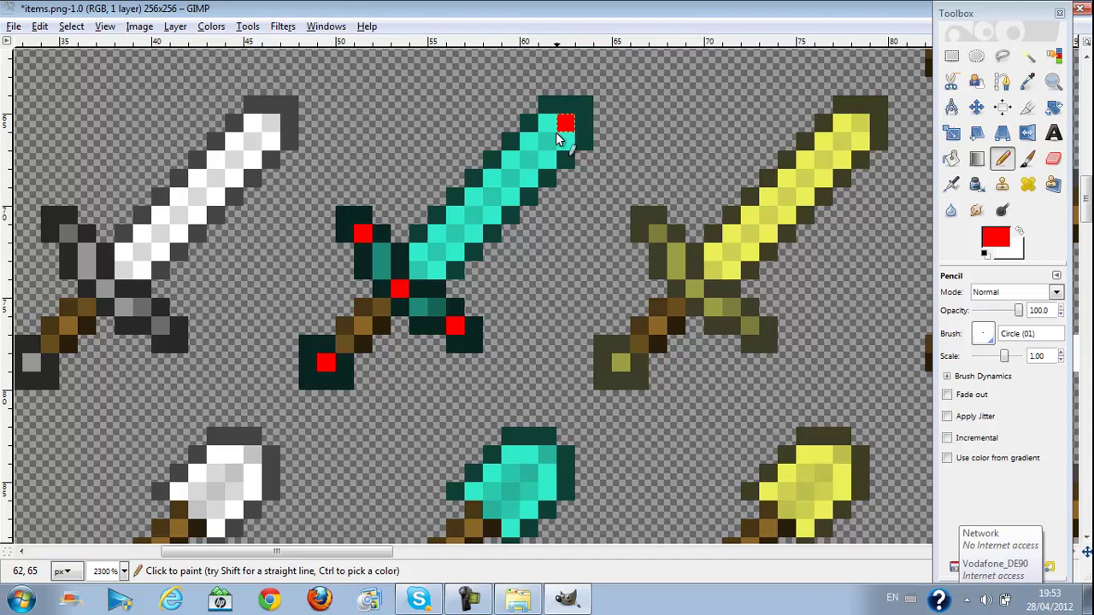
pyautogui.click(492, 196)
pyautogui.click(473, 214)
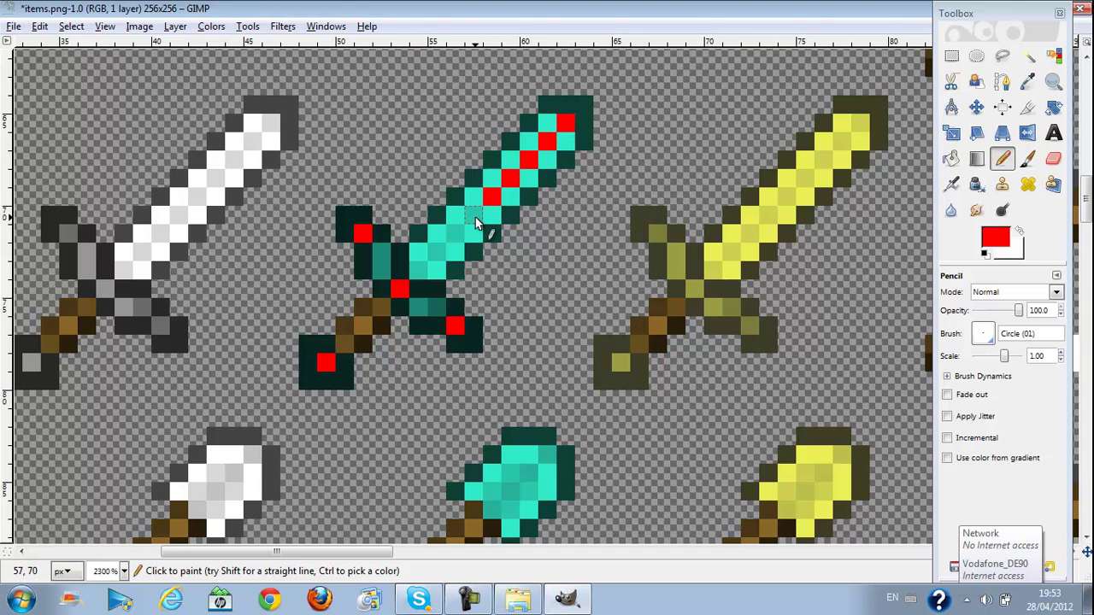
pyautogui.click(455, 232)
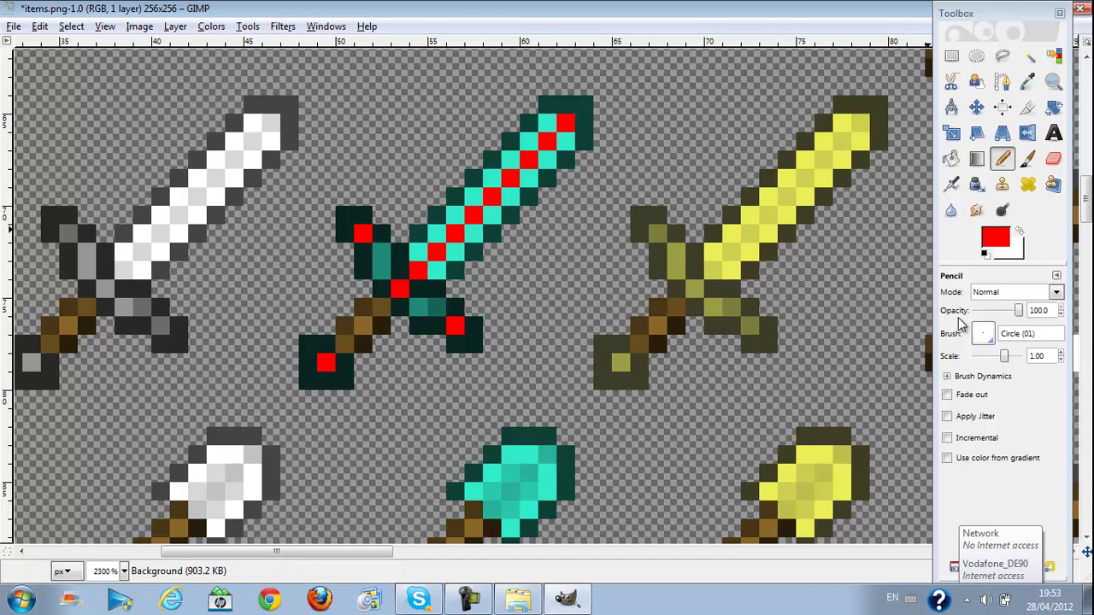
# Step: Set the background colour to dark red (b30606)
pyautogui.click(1011, 252)
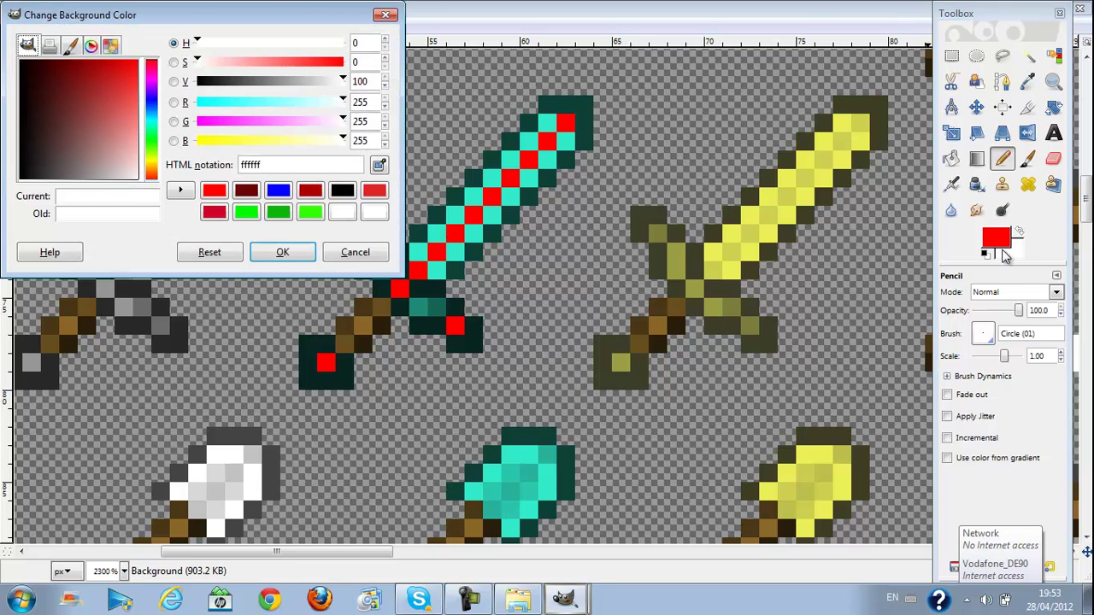
pyautogui.click(132, 88)
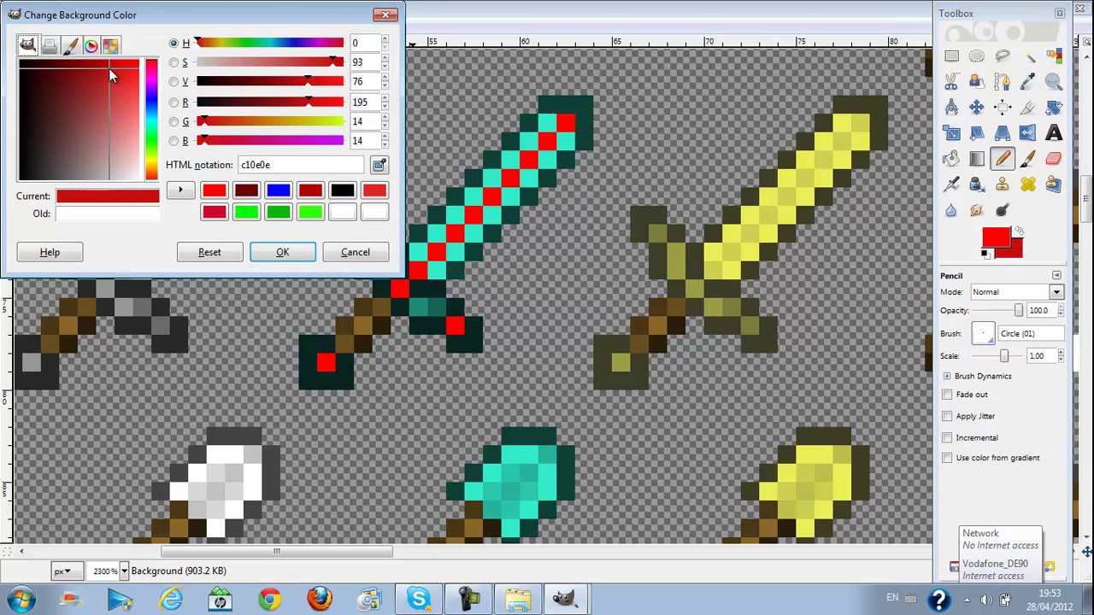
pyautogui.moveTo(109, 71); pyautogui.dragTo(104, 65)
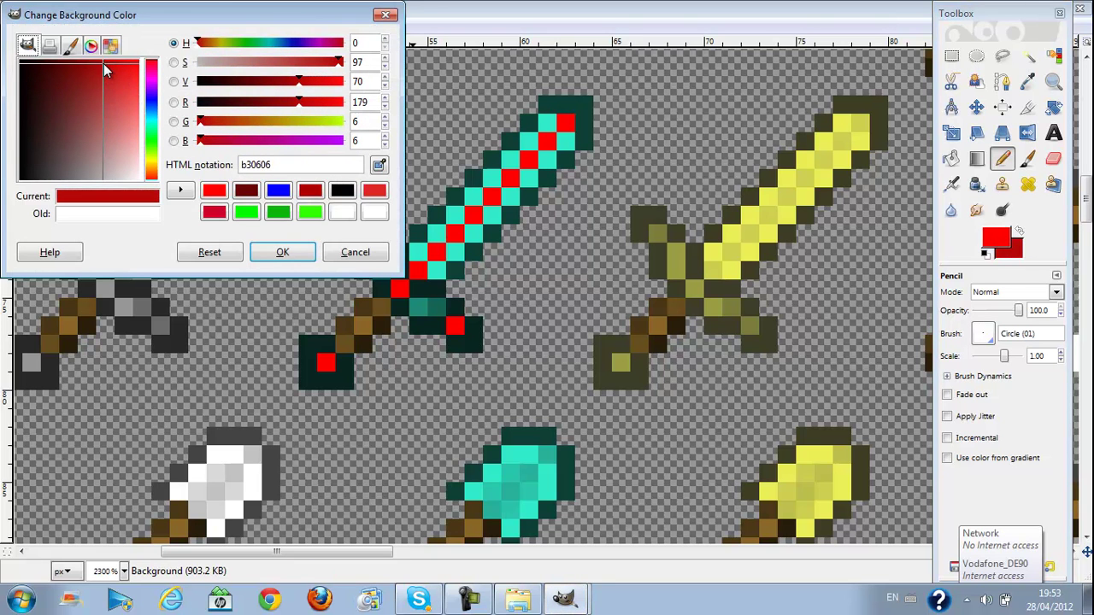
pyautogui.click(283, 251)
# Step: Paint a red pencil line across the diamond sword's guard and grip
pyautogui.click(419, 310)
pyautogui.moveTo(419, 310)
pyautogui.mouseDown()
pyautogui.moveTo(402, 276)
pyautogui.moveTo(391, 288)
pyautogui.moveTo(383, 247)
pyautogui.mouseUp()
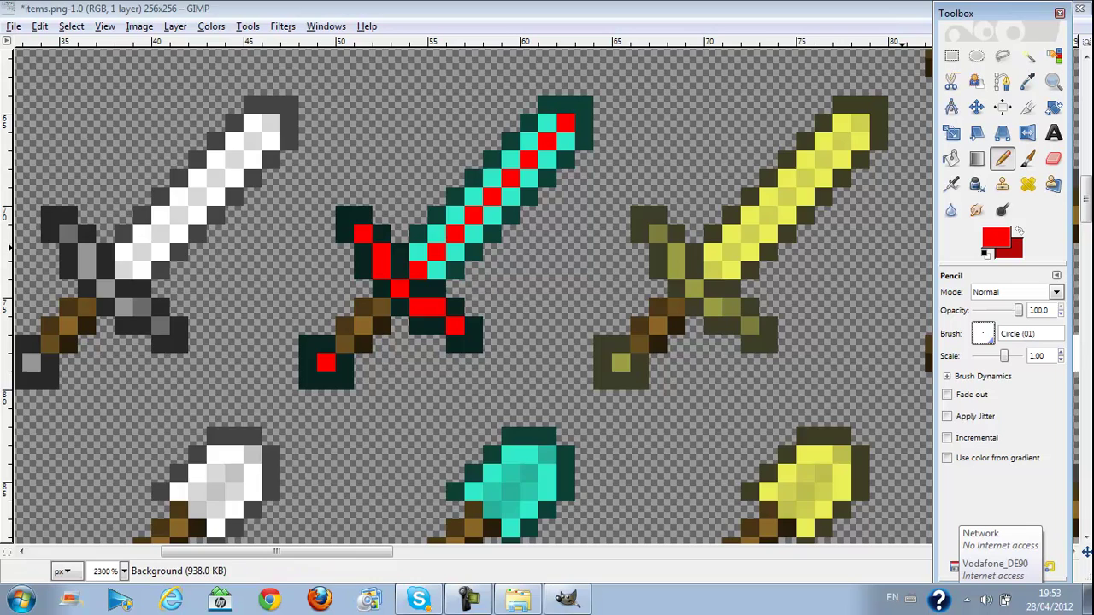
pyautogui.scroll(-5, 516, 142)
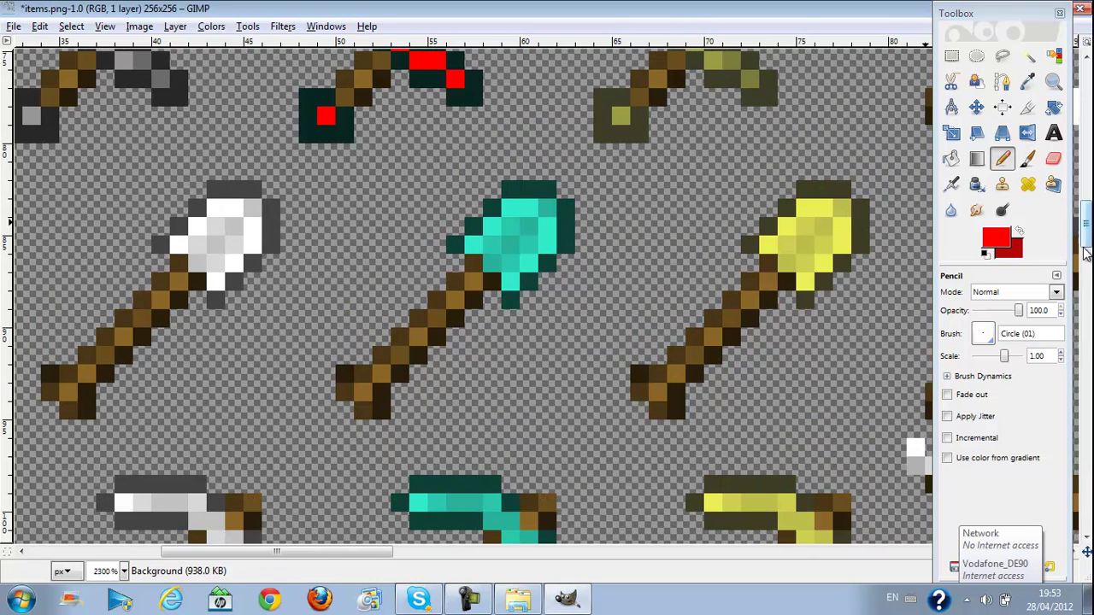
pyautogui.moveTo(1087, 243); pyautogui.dragTo(1087, 220)
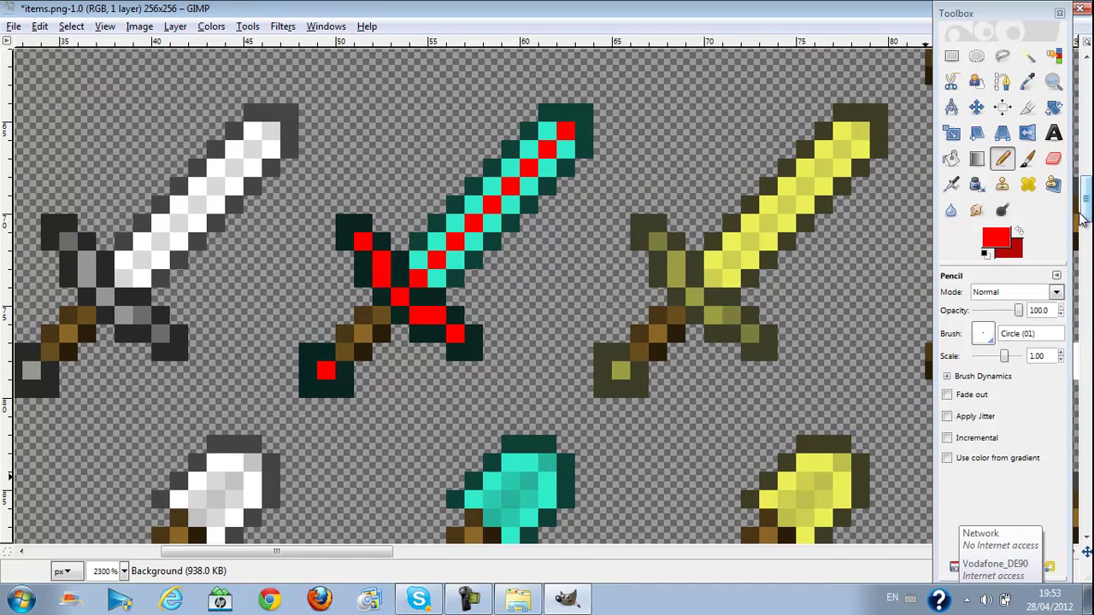
pyautogui.click(467, 598)
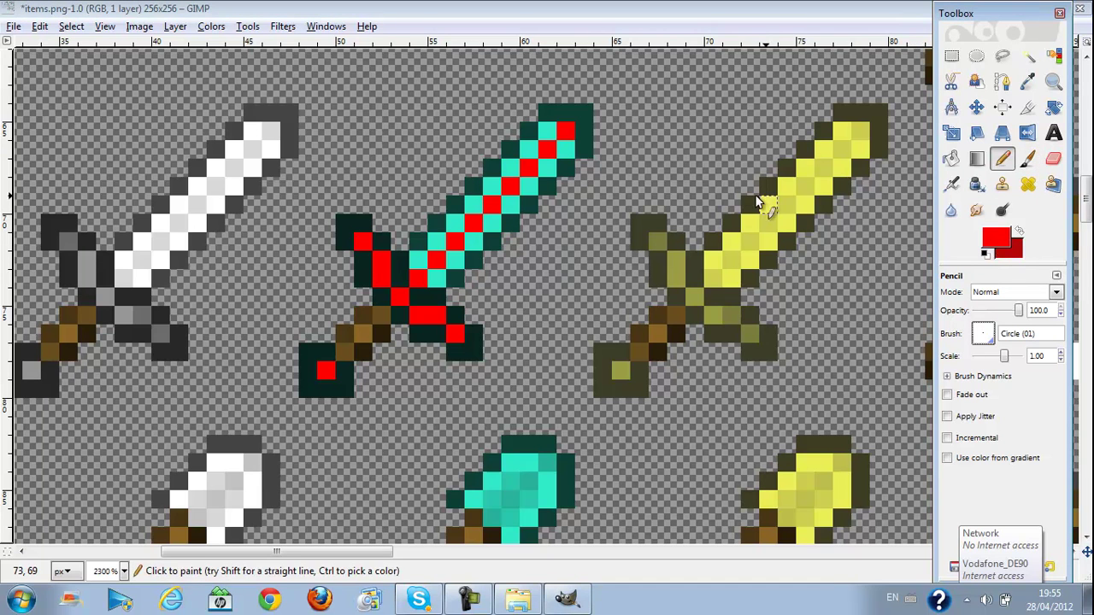
# Step: Reset the colours to default and confirm black as the foreground colour
pyautogui.click(987, 254)
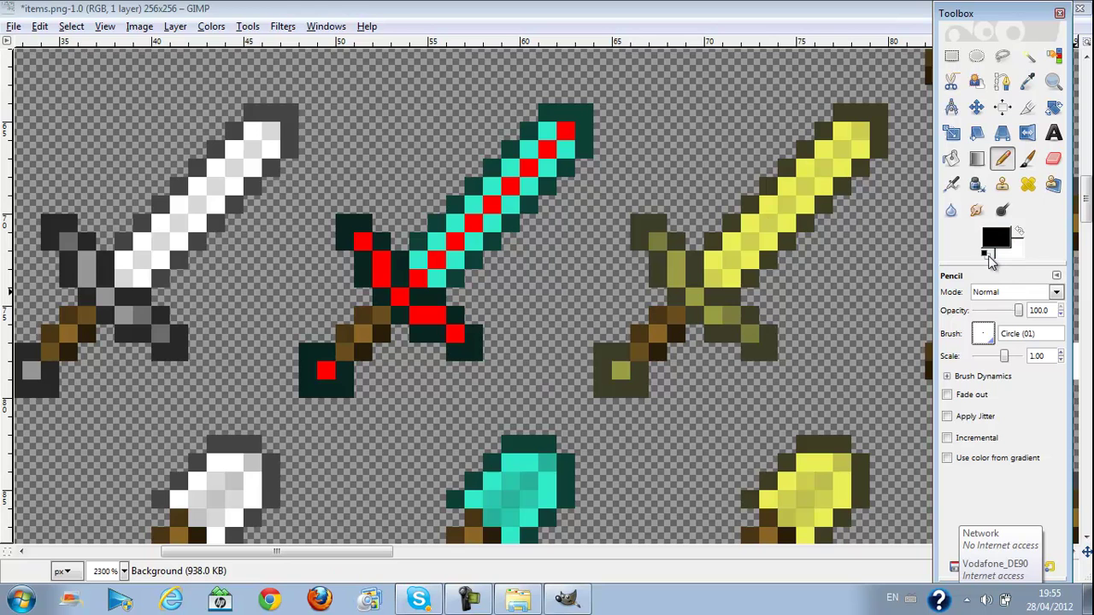
pyautogui.click(997, 239)
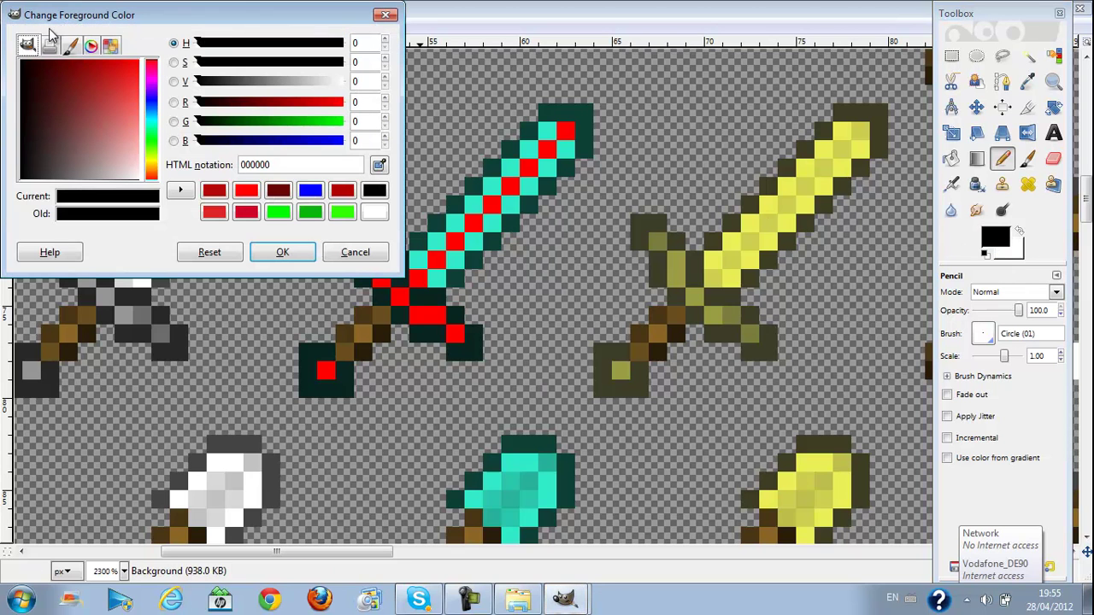
pyautogui.click(282, 251)
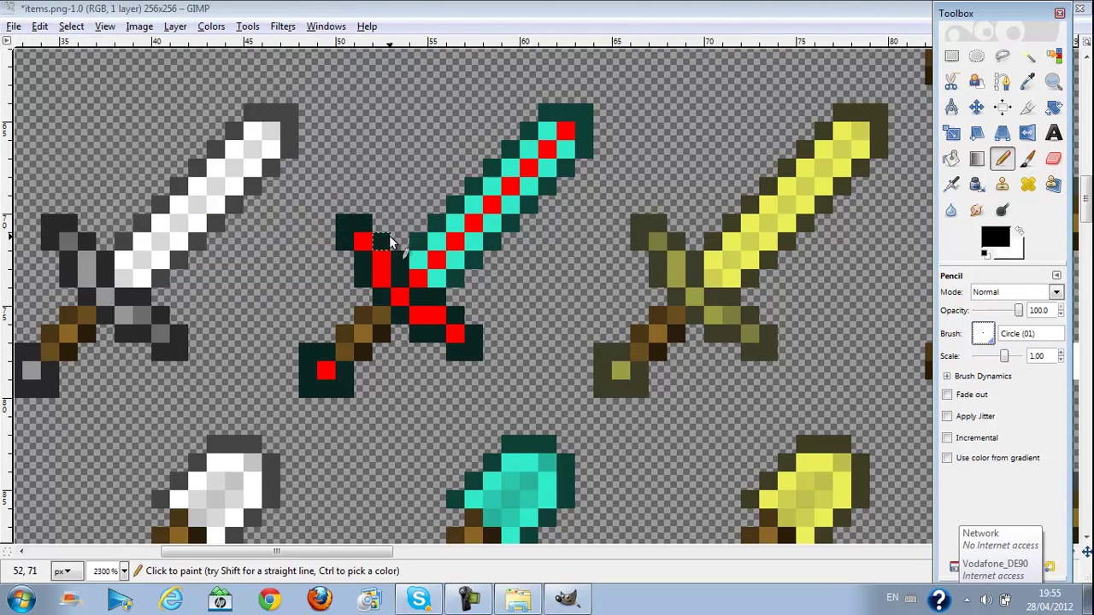
# Step: Pencil the sword blade's upper-left edge and tip black
pyautogui.click(436, 222)
pyautogui.click(455, 203)
pyautogui.click(473, 185)
pyautogui.click(491, 167)
pyautogui.click(510, 149)
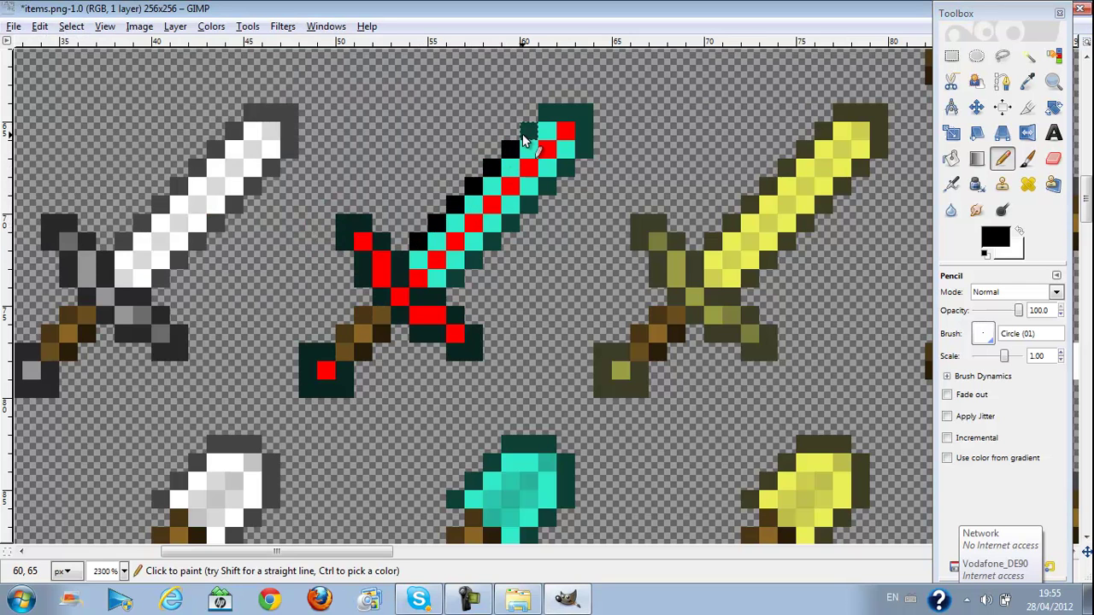
pyautogui.click(528, 130)
pyautogui.click(547, 111)
pyautogui.click(566, 111)
pyautogui.click(584, 130)
pyautogui.click(584, 149)
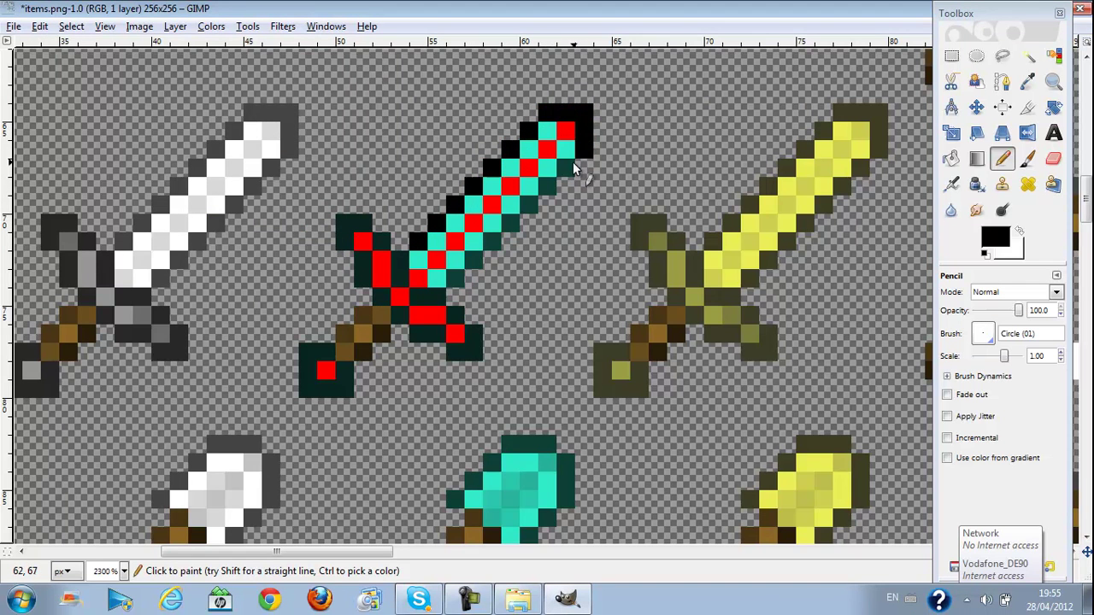
# Step: Blacken the blade's lower-right edge down toward the guard
pyautogui.click(566, 168)
pyautogui.click(547, 185)
pyautogui.click(528, 205)
pyautogui.click(510, 222)
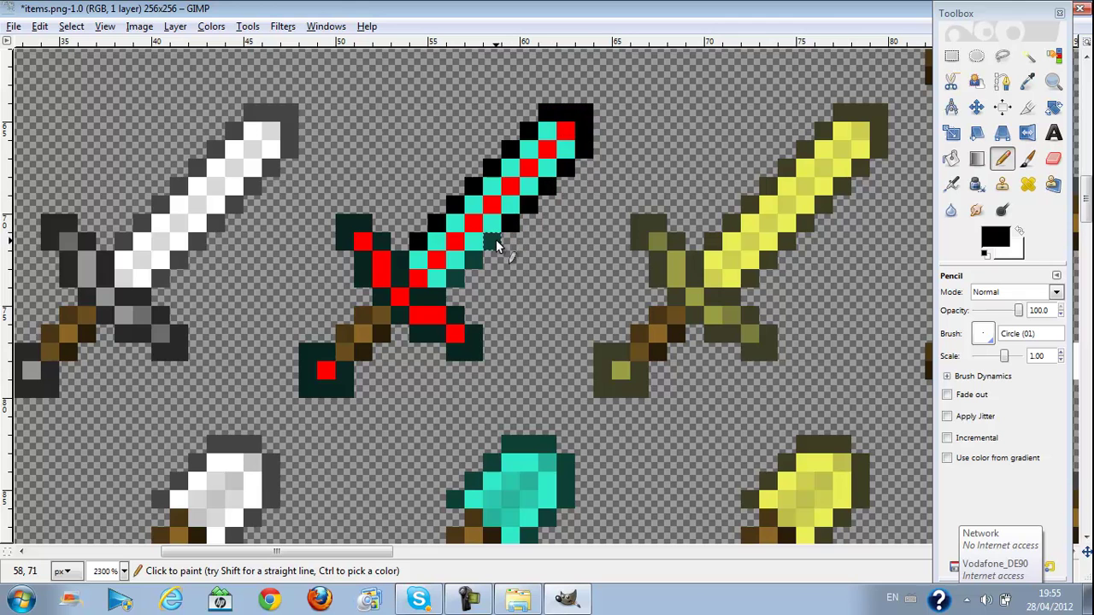
pyautogui.click(494, 242)
pyautogui.click(473, 260)
pyautogui.click(455, 278)
pyautogui.click(435, 296)
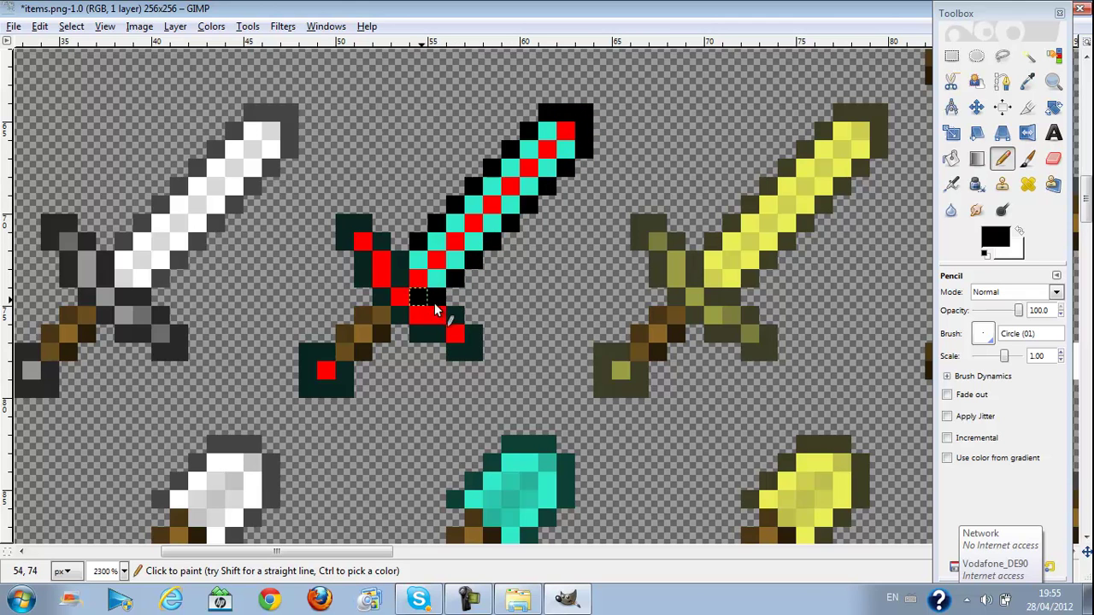
# Step: Blacken the teal guard and hilt outline pixels
pyautogui.click(454, 314)
pyautogui.click(473, 333)
pyautogui.click(455, 352)
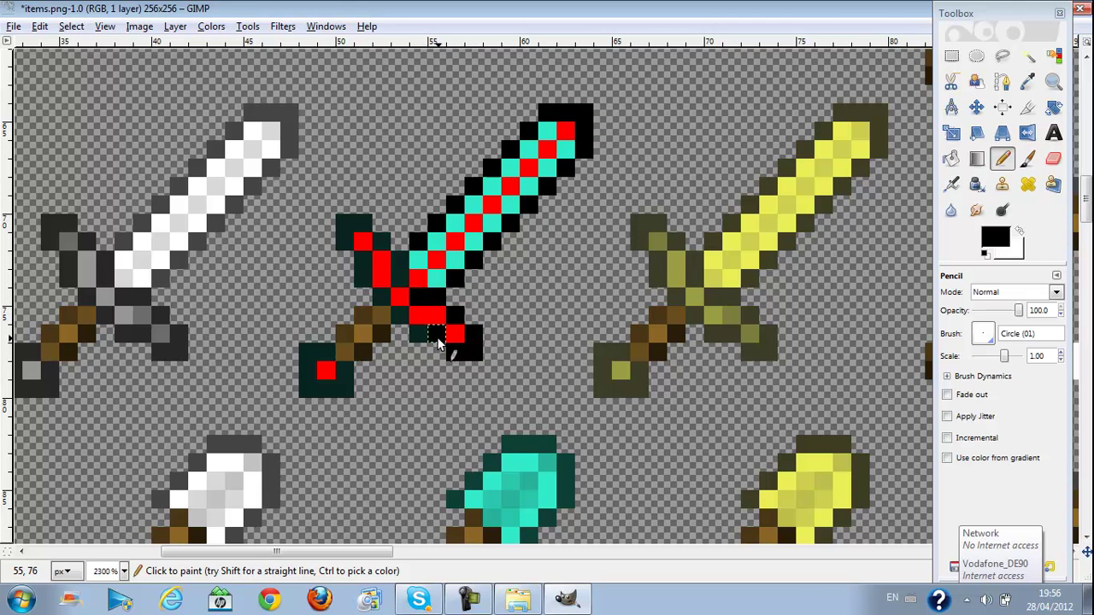
pyautogui.click(436, 333)
pyautogui.click(418, 334)
pyautogui.click(399, 314)
pyautogui.click(381, 296)
pyautogui.click(400, 260)
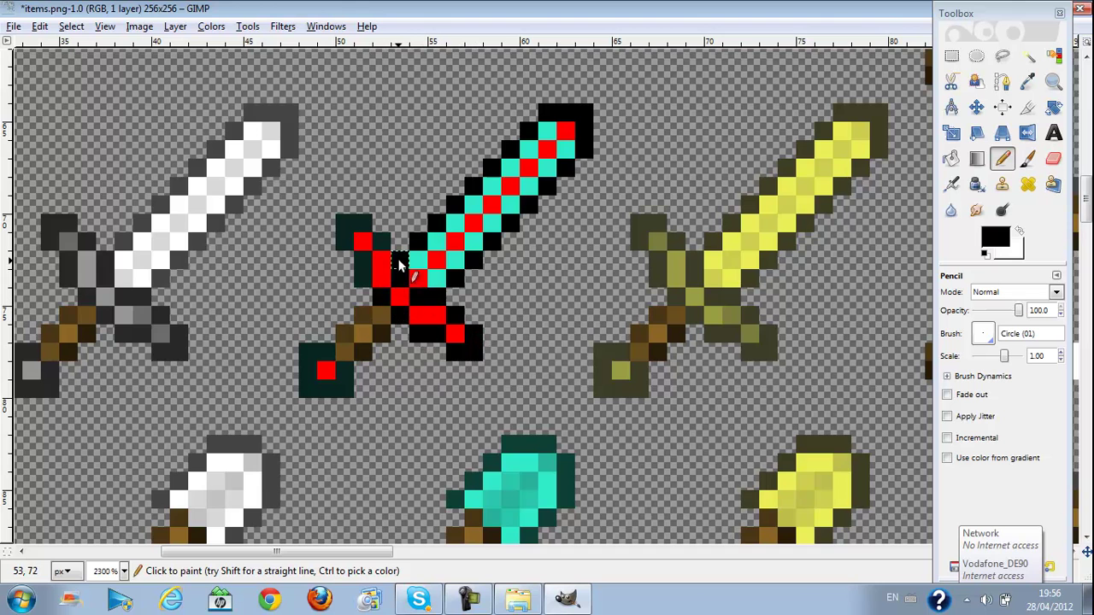
pyautogui.click(381, 241)
pyautogui.click(363, 223)
pyautogui.click(345, 241)
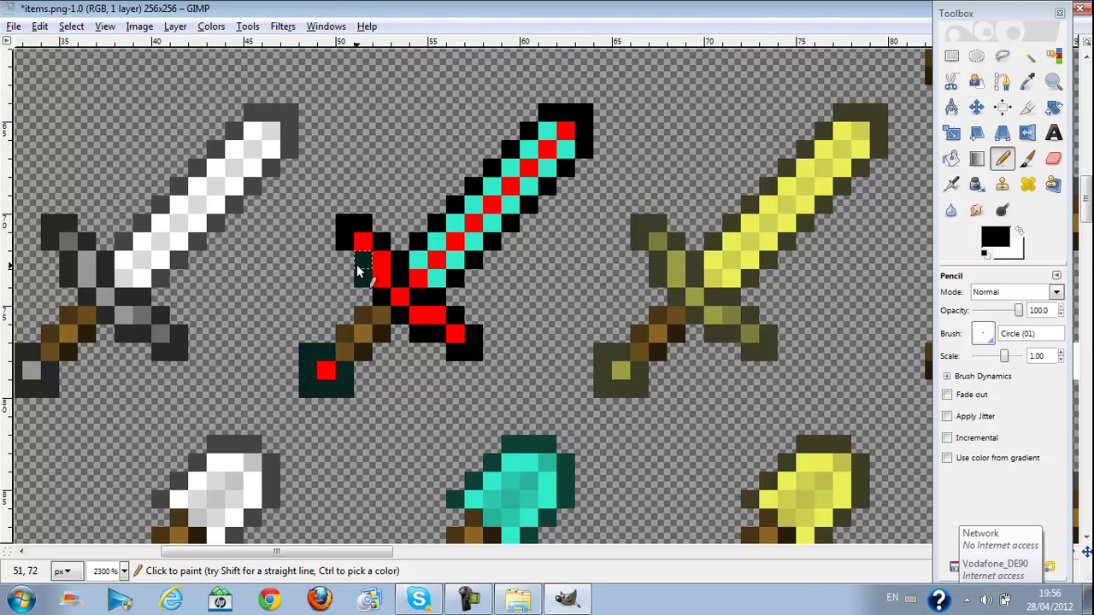
pyautogui.click(364, 260)
pyautogui.click(363, 277)
pyautogui.click(363, 314)
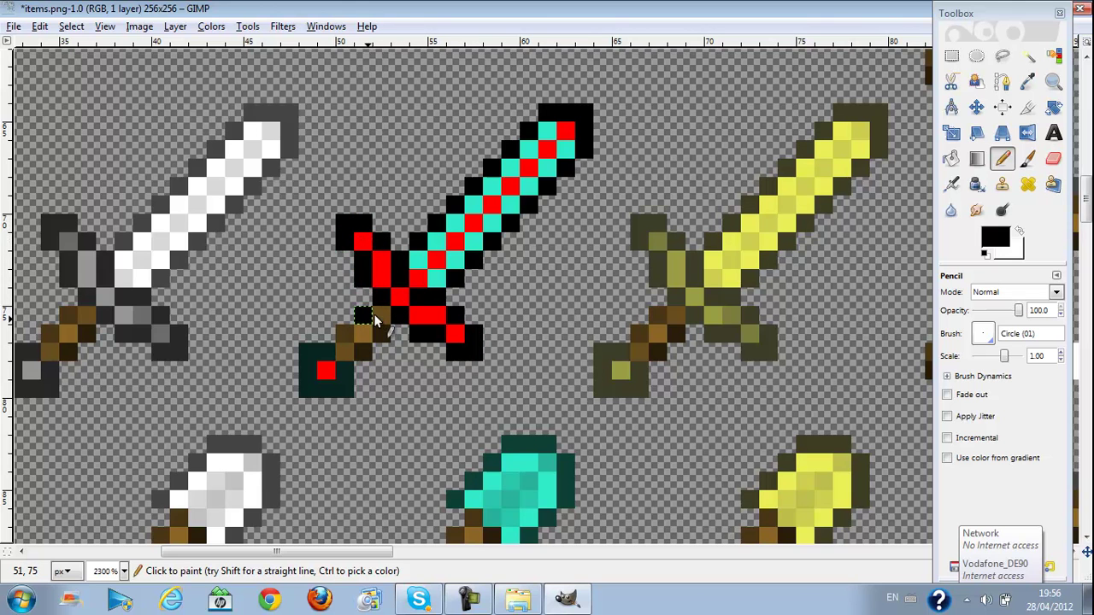
# Step: Blacken the top of the handle, the pommel top and the remaining cyan blade pixels
pyautogui.moveTo(374, 319)
pyautogui.mouseDown()
pyautogui.moveTo(380, 336)
pyautogui.moveTo(344, 386)
pyautogui.mouseUp()
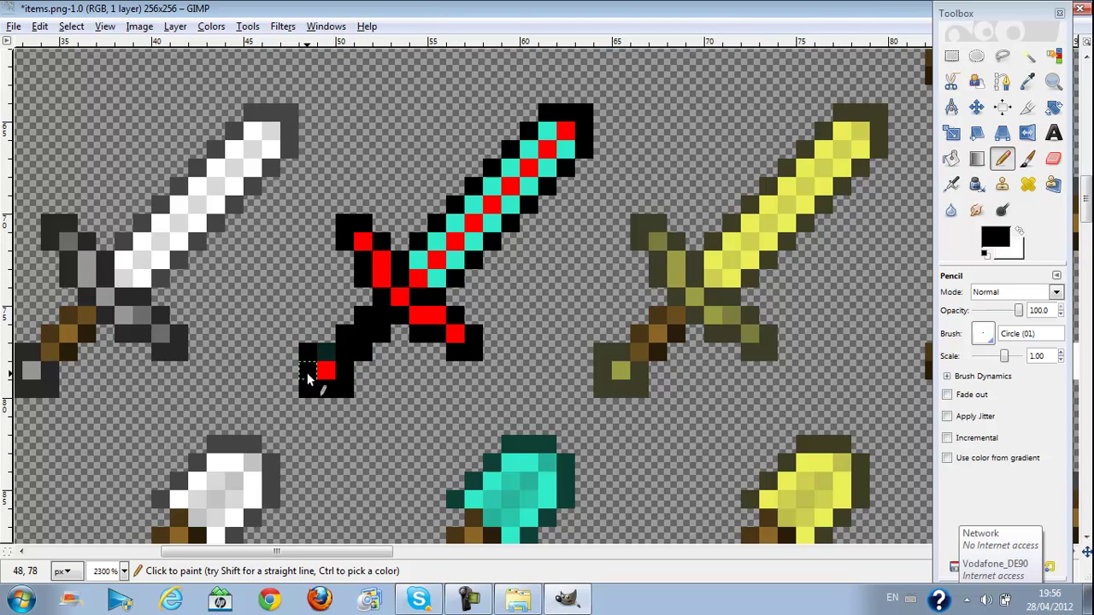
pyautogui.click(318, 355)
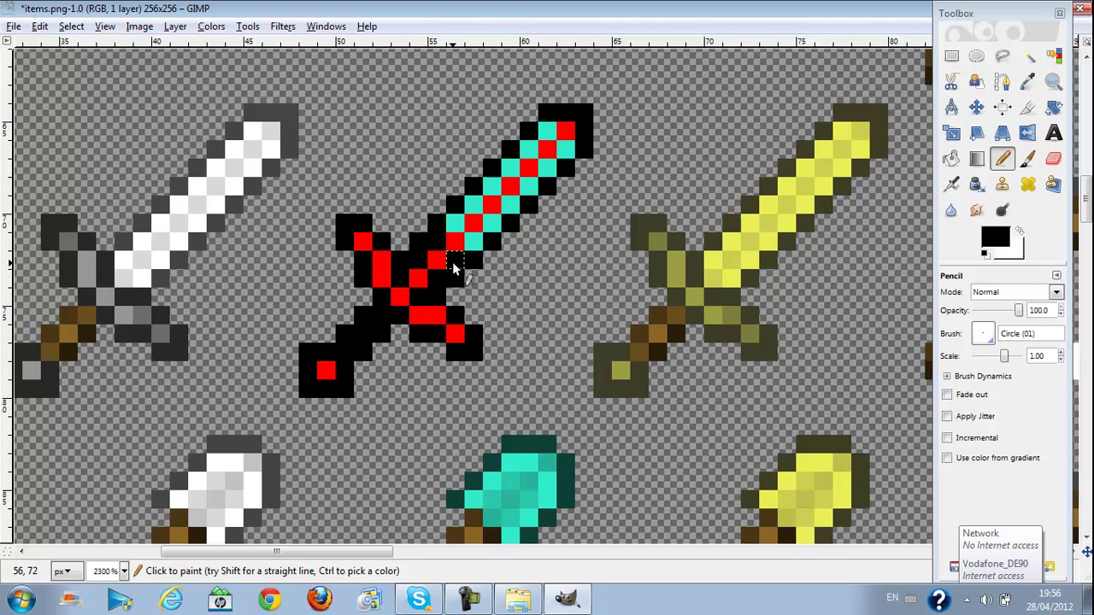
pyautogui.moveTo(435, 244)
pyautogui.mouseDown()
pyautogui.moveTo(473, 247)
pyautogui.moveTo(549, 140)
pyautogui.moveTo(464, 232)
pyautogui.mouseUp()
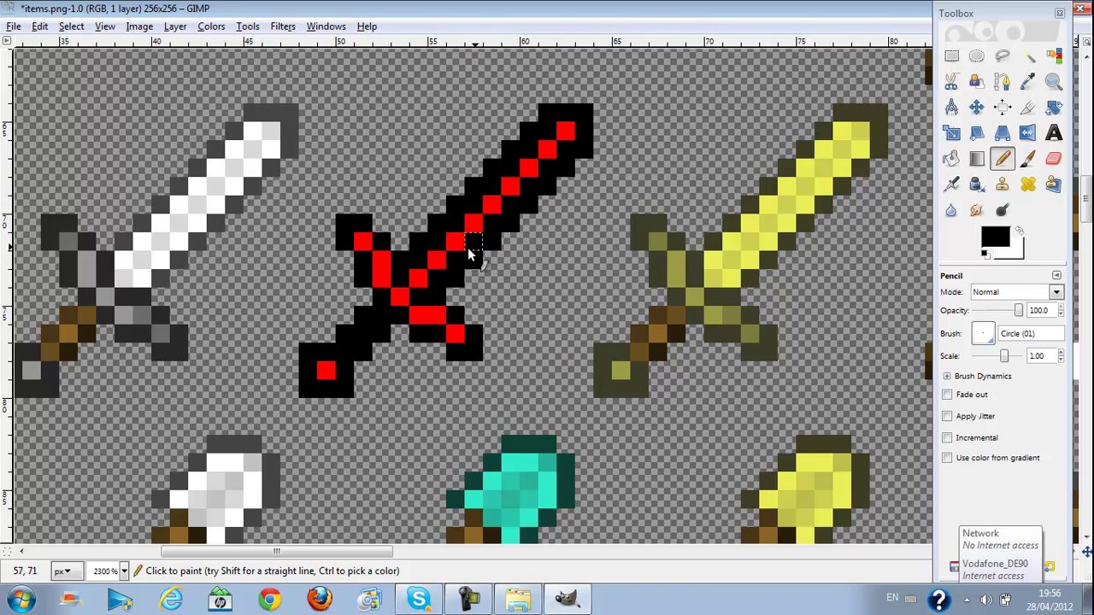
pyautogui.click(15, 29)
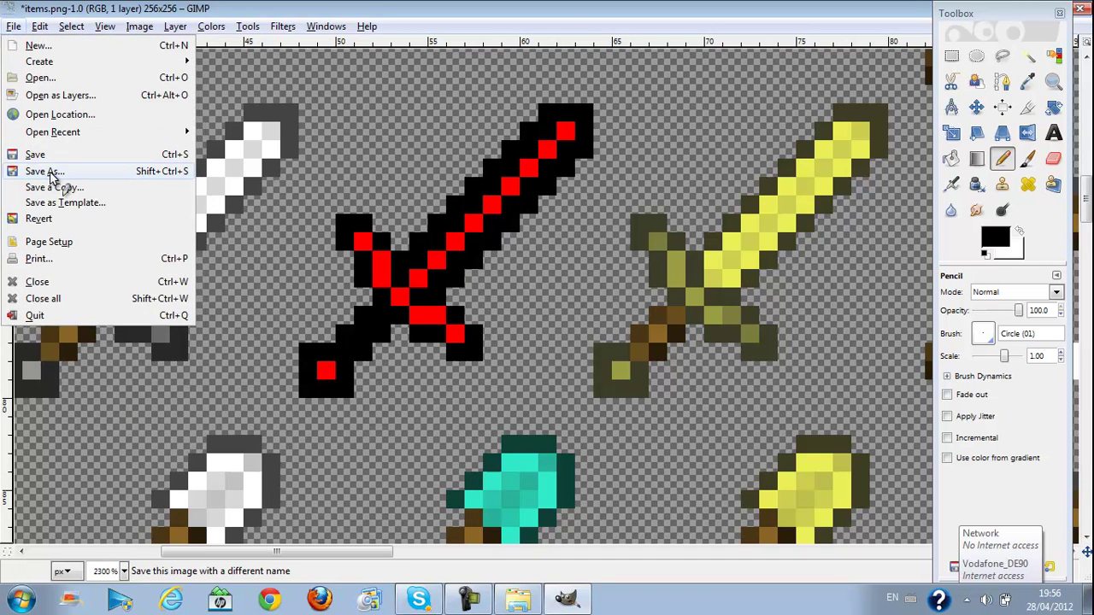
# Step: Save the sheet as PNG over items.png in redstone's gui folder, replacing the existing file
pyautogui.click(51, 172)
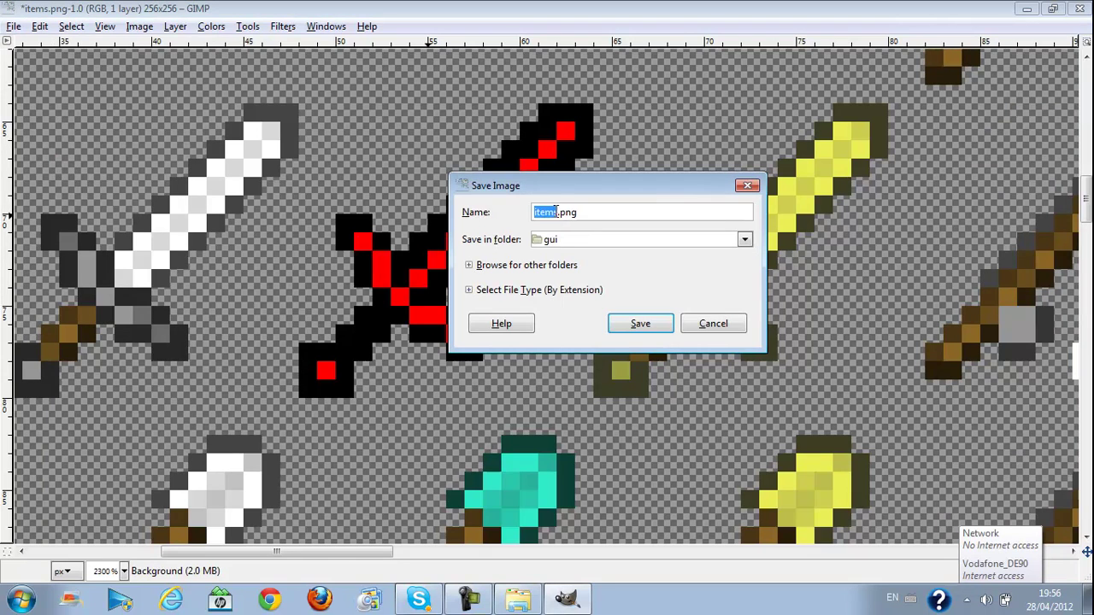
pyautogui.click(557, 245)
pyautogui.click(501, 291)
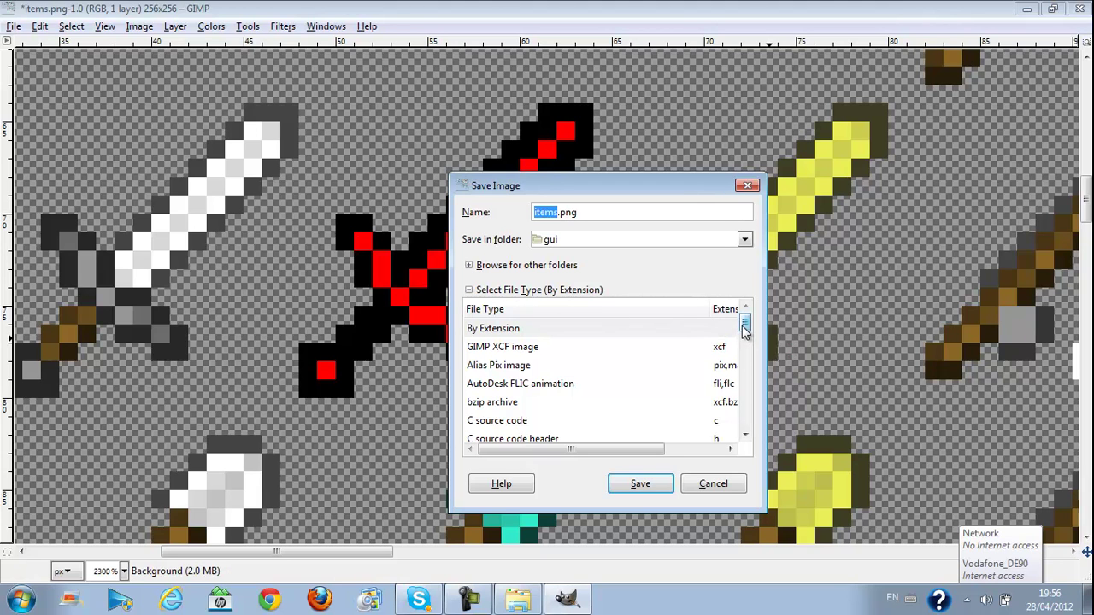
pyautogui.moveTo(744, 331); pyautogui.dragTo(745, 382)
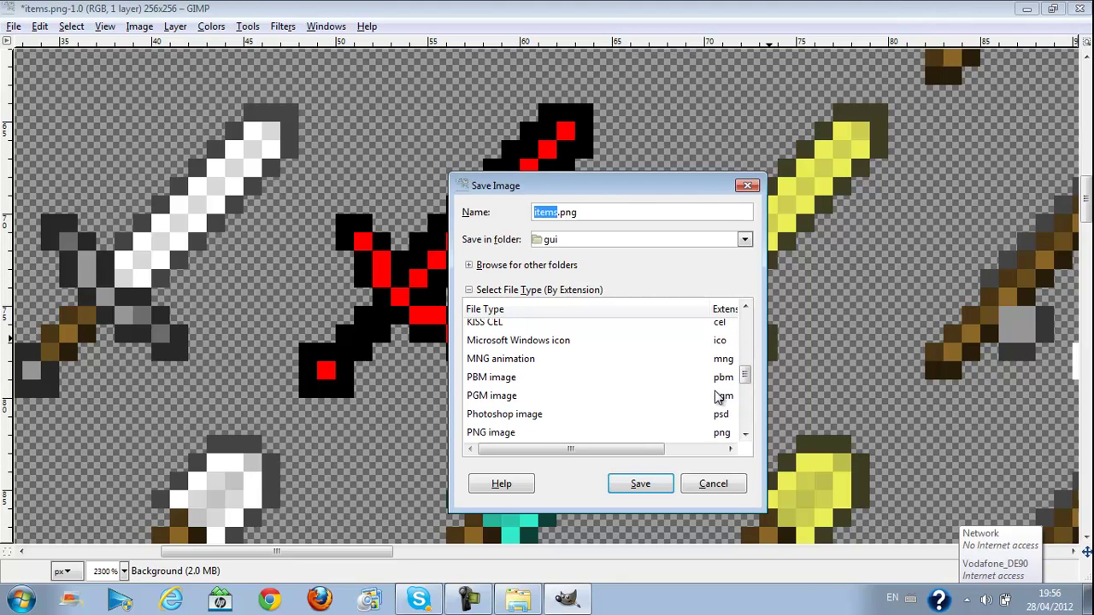
pyautogui.click(512, 434)
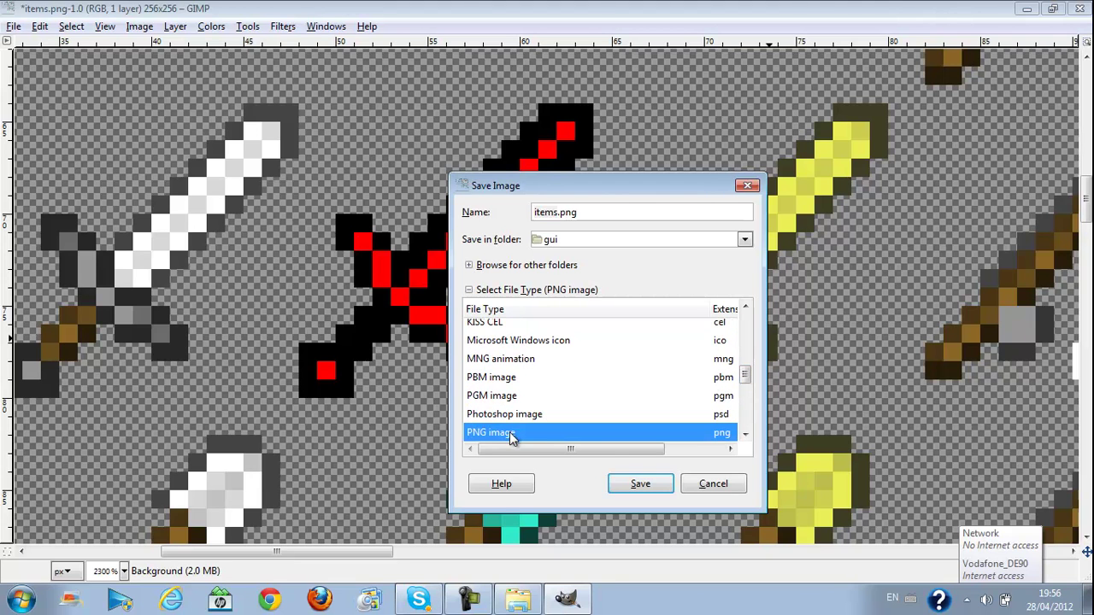
pyautogui.click(637, 484)
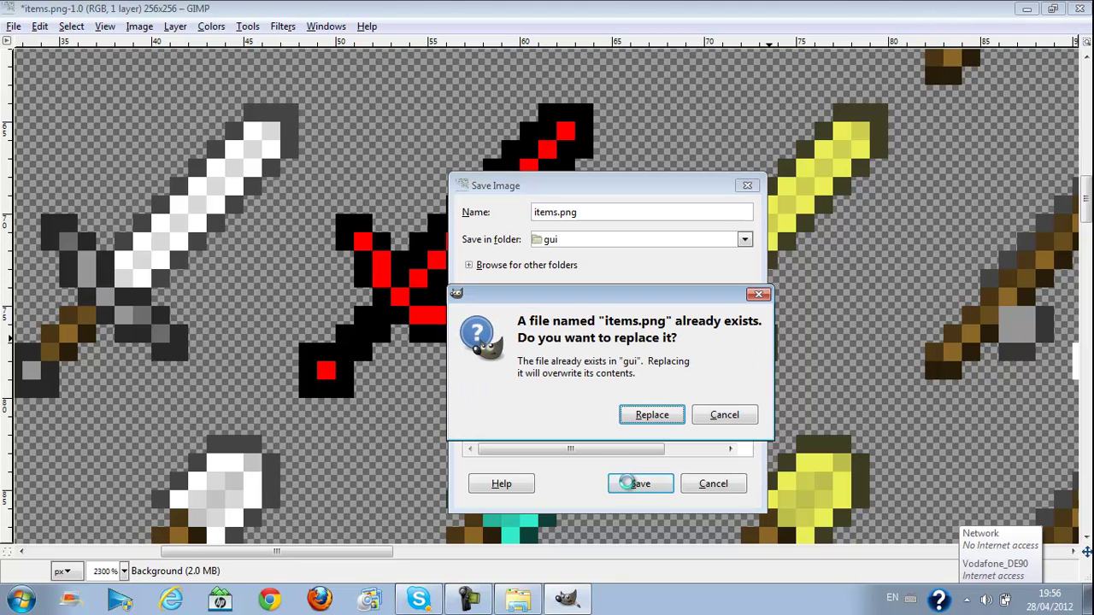
pyautogui.click(650, 415)
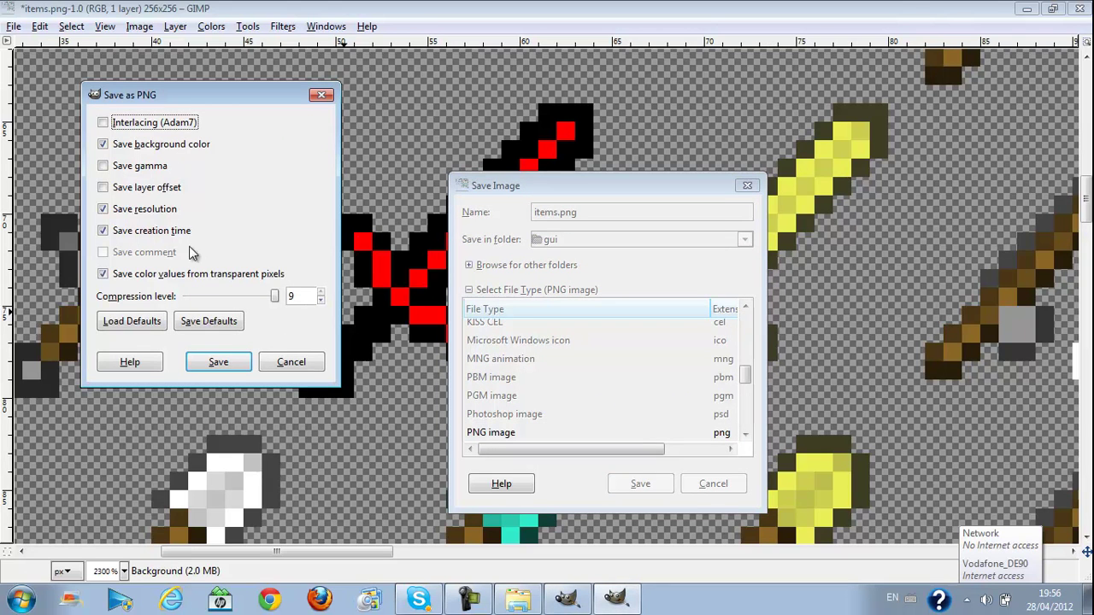
pyautogui.click(220, 362)
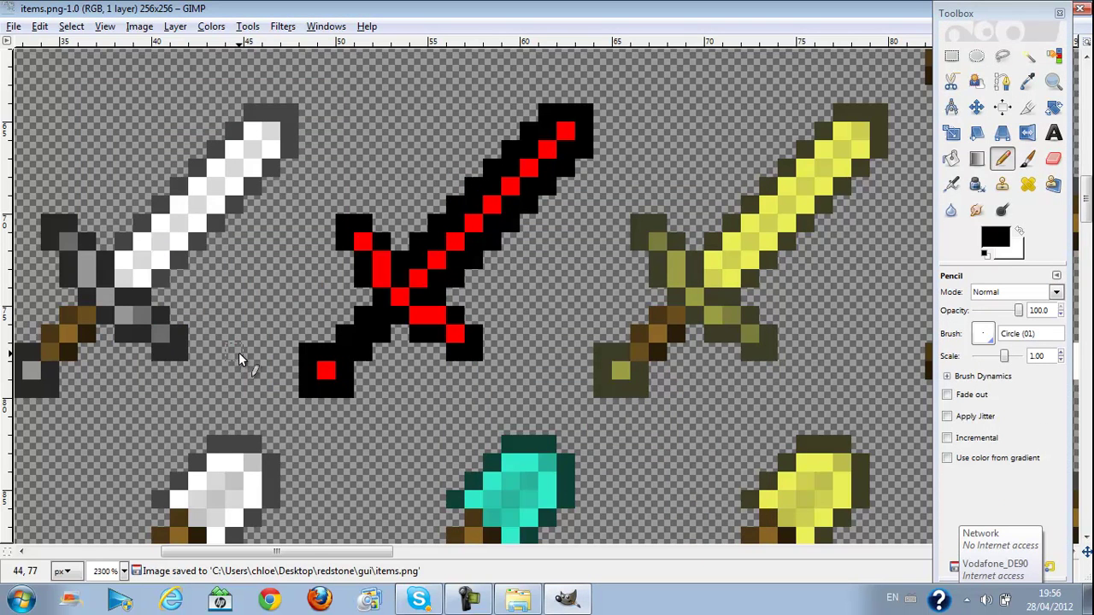
# Step: Close GIMP and return to the redstone folder in Explorer
pyautogui.click(1060, 13)
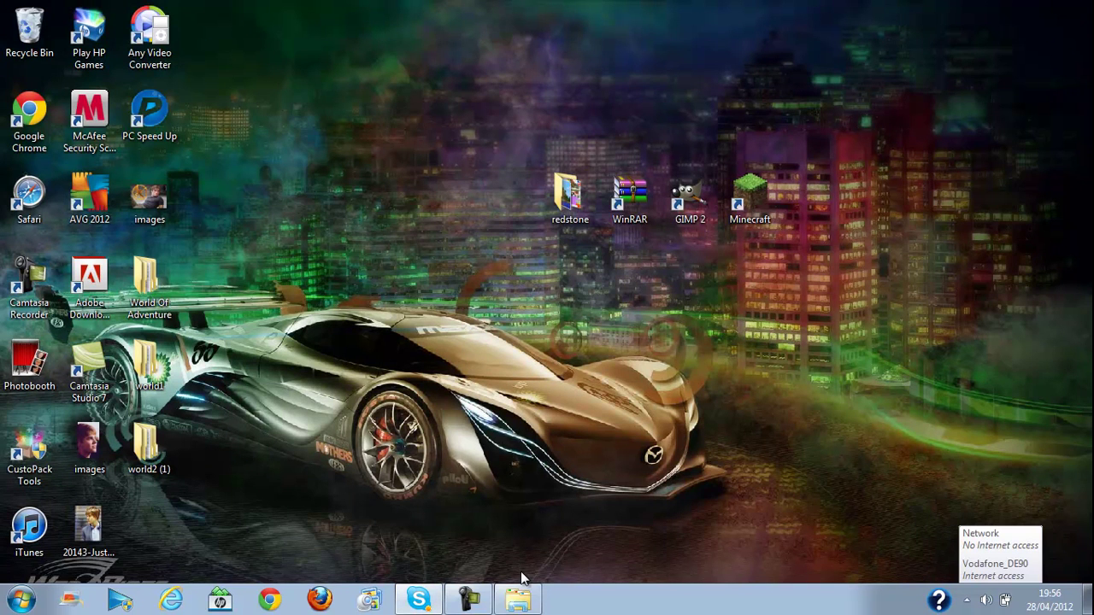
pyautogui.click(525, 599)
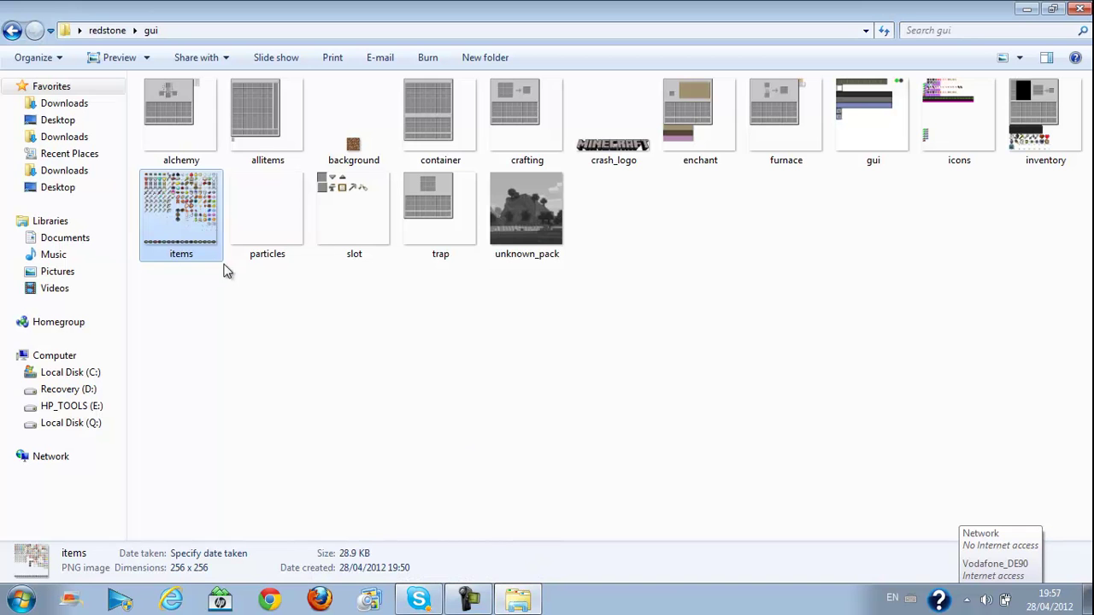
pyautogui.click(15, 32)
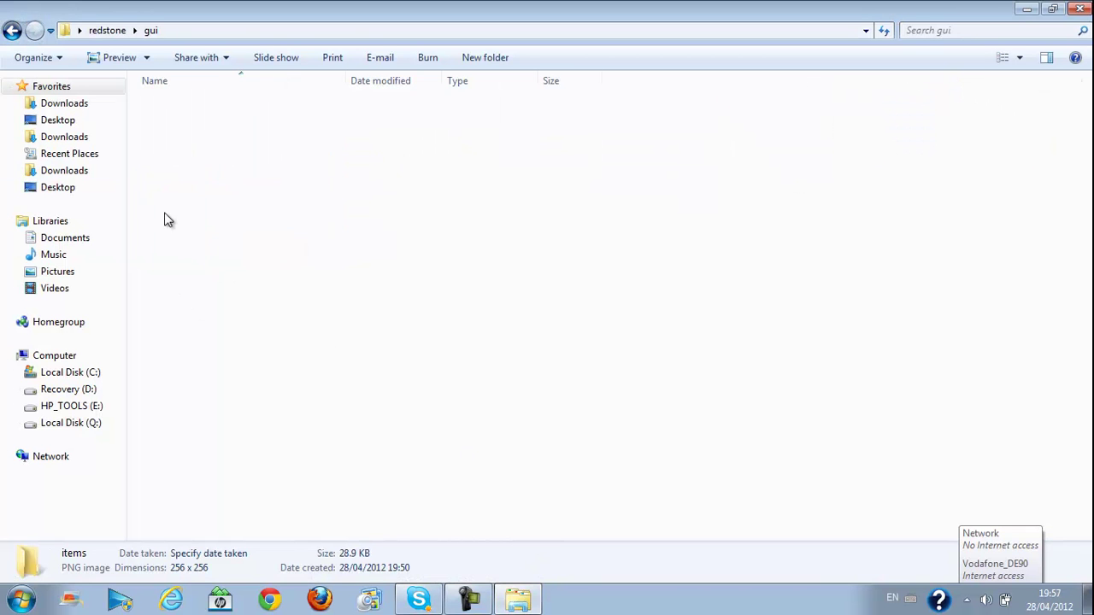
# Step: Archive all redstone folder items into redstone.zip using WinRAR's ZIP format
pyautogui.moveTo(189, 342)
pyautogui.mouseDown()
pyautogui.moveTo(202, 124)
pyautogui.moveTo(170, 102)
pyautogui.mouseUp()
pyautogui.rightClick(171, 102)
pyautogui.click(257, 174)
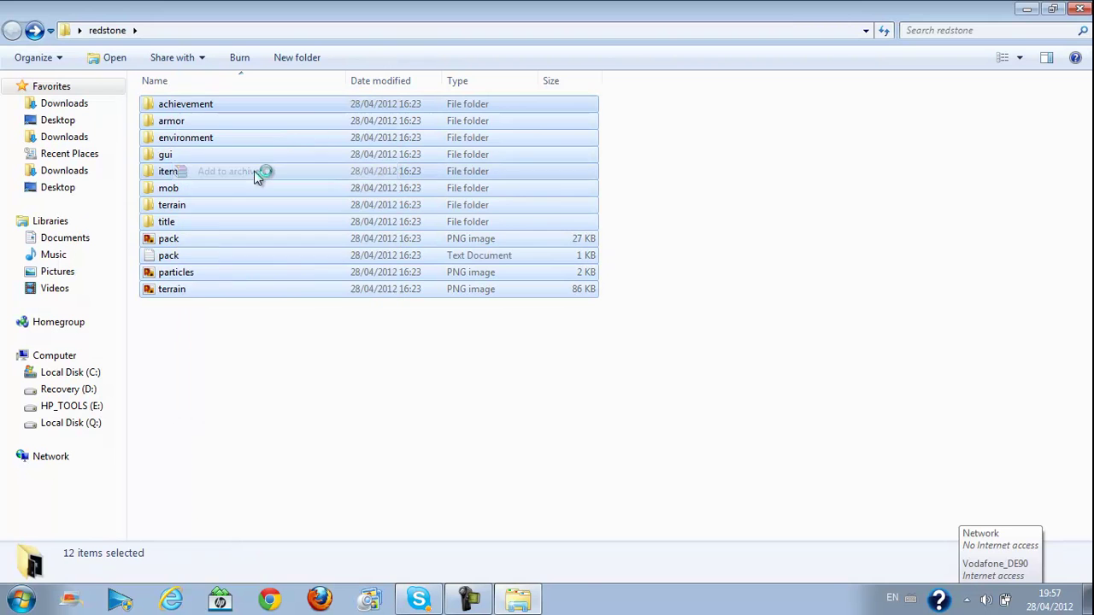
pyautogui.click(406, 308)
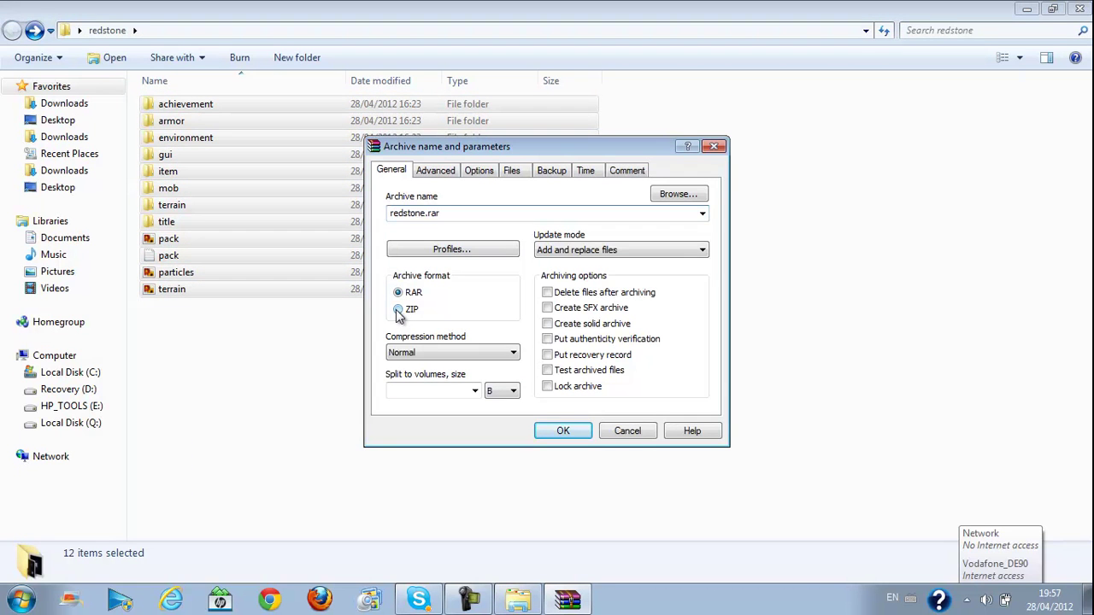
pyautogui.click(562, 432)
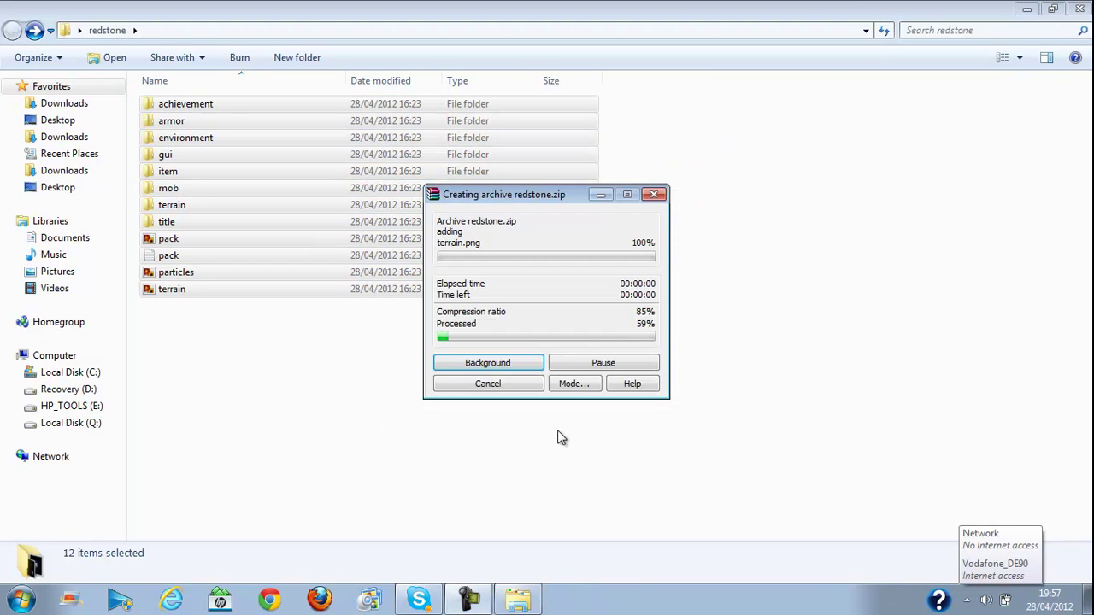
# Step: Move the Explorer window aside and launch Minecraft in offline mode after the failed login
pyautogui.click(1052, 10)
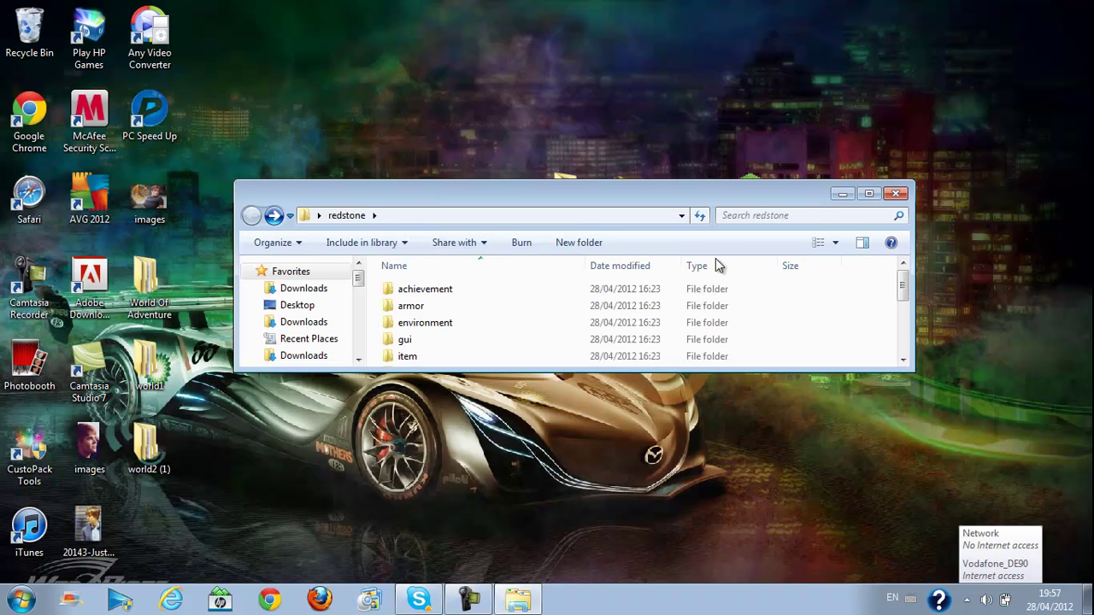
pyautogui.moveTo(372, 189); pyautogui.dragTo(411, 161)
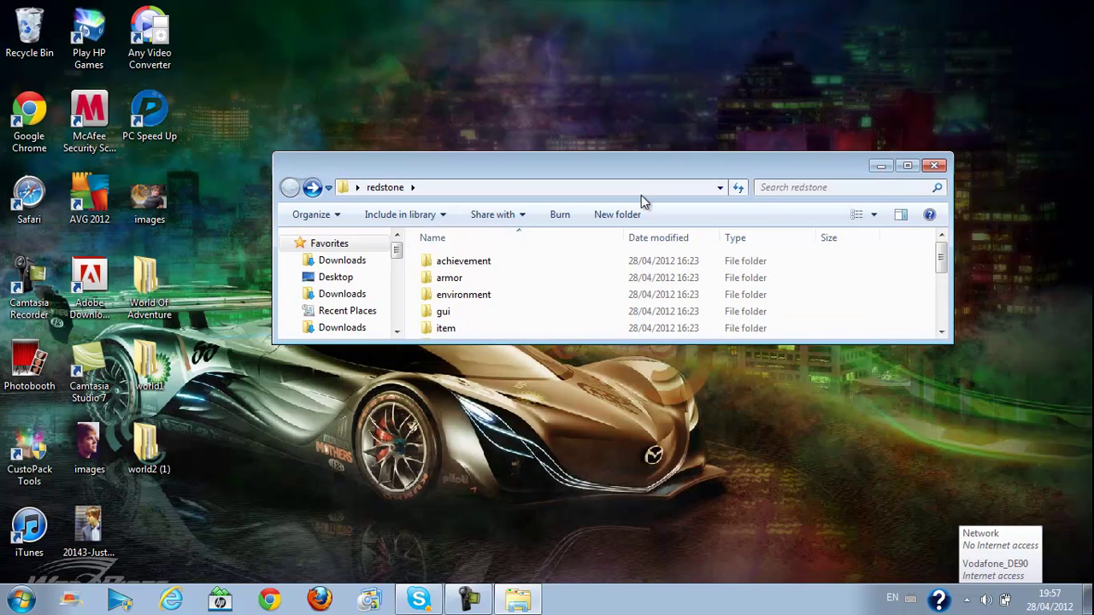
pyautogui.moveTo(652, 161)
pyautogui.mouseDown()
pyautogui.moveTo(645, 413)
pyautogui.moveTo(677, 338)
pyautogui.mouseUp()
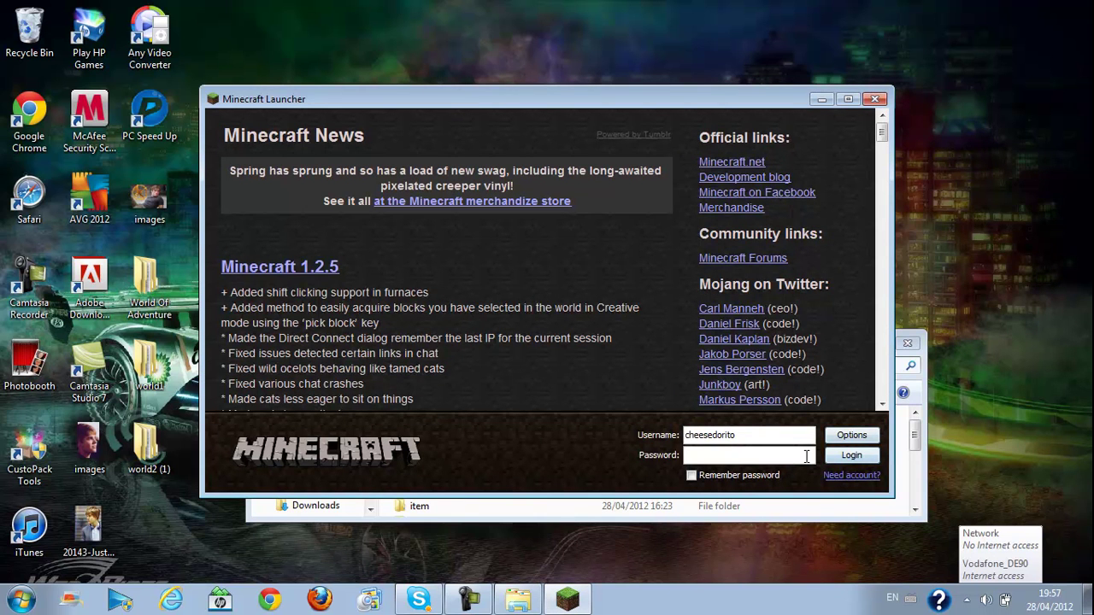
pyautogui.click(851, 455)
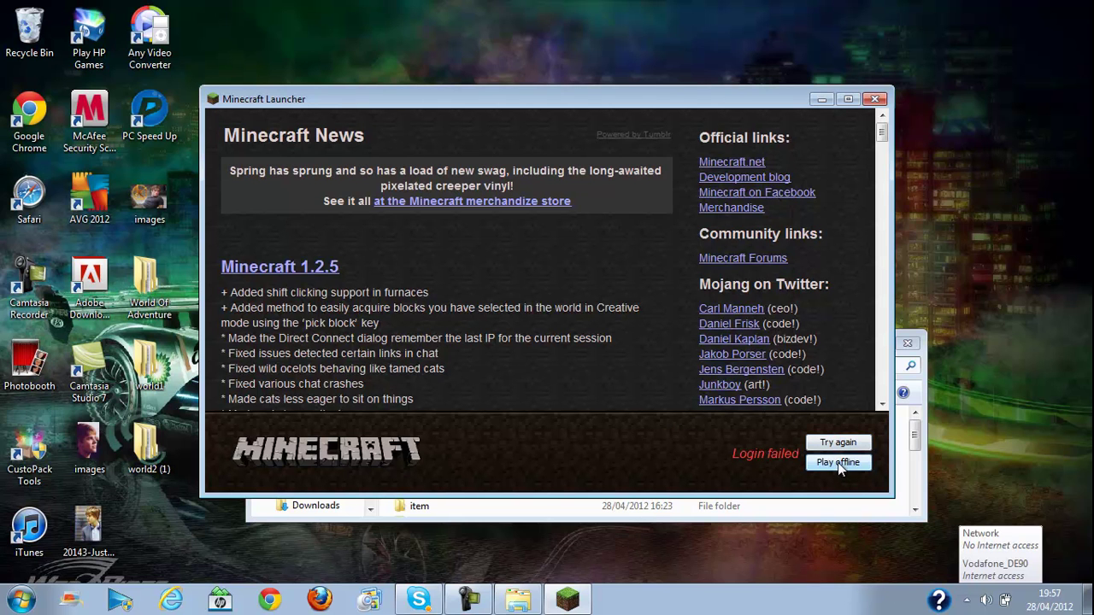
pyautogui.click(838, 466)
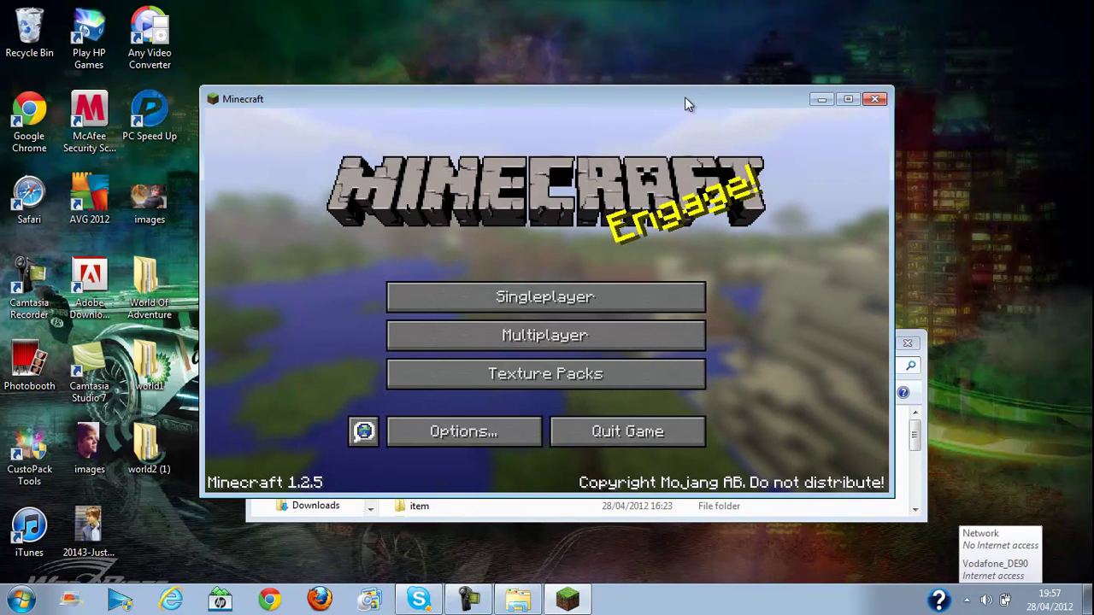
# Step: Arrange the game and redstone windows and open Minecraft's texture pack folder
pyautogui.moveTo(684, 98)
pyautogui.mouseDown()
pyautogui.moveTo(671, 39)
pyautogui.moveTo(2, 213)
pyautogui.mouseUp()
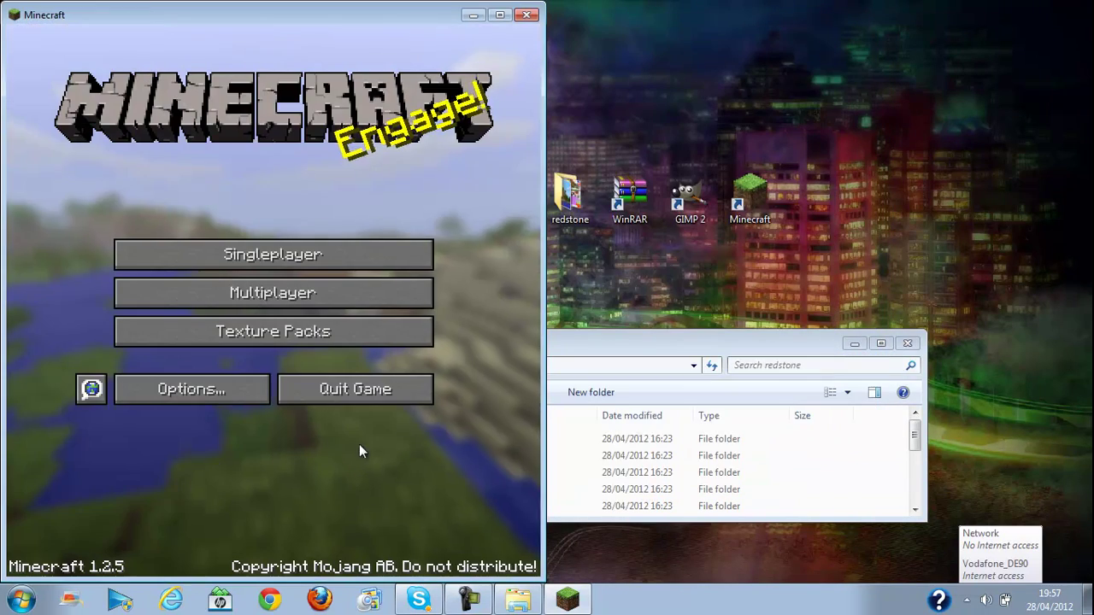
pyautogui.moveTo(639, 336); pyautogui.dragTo(1093, 342)
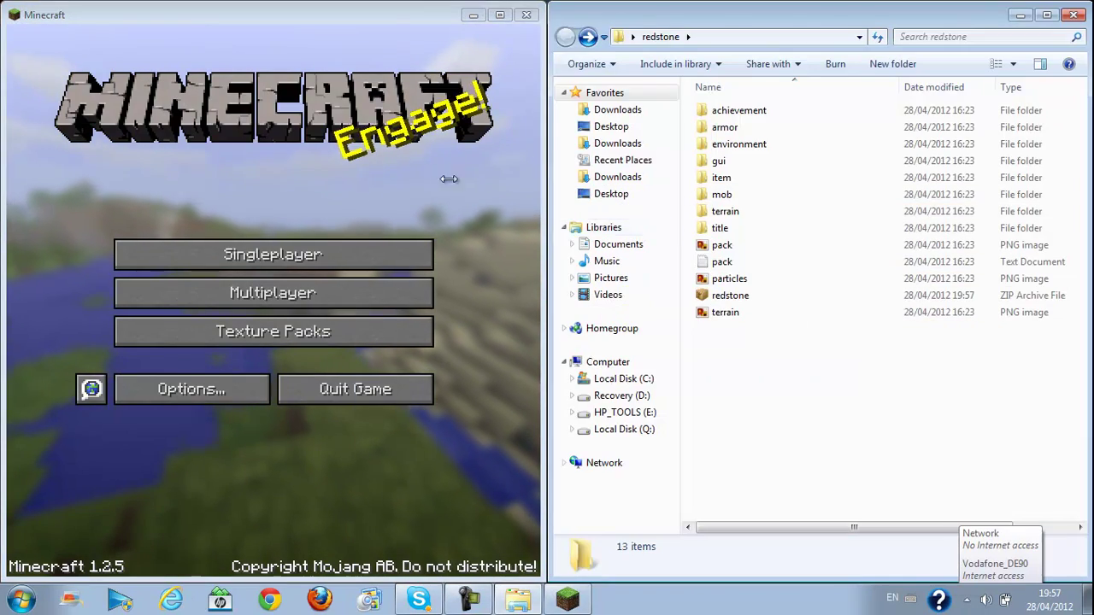
pyautogui.click(325, 329)
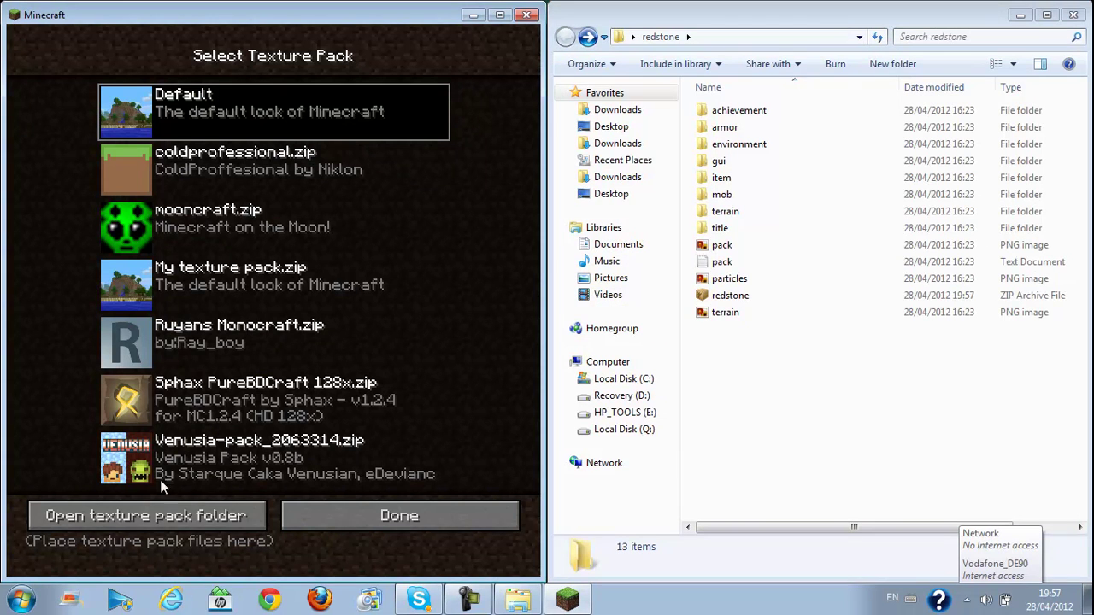
pyautogui.click(111, 524)
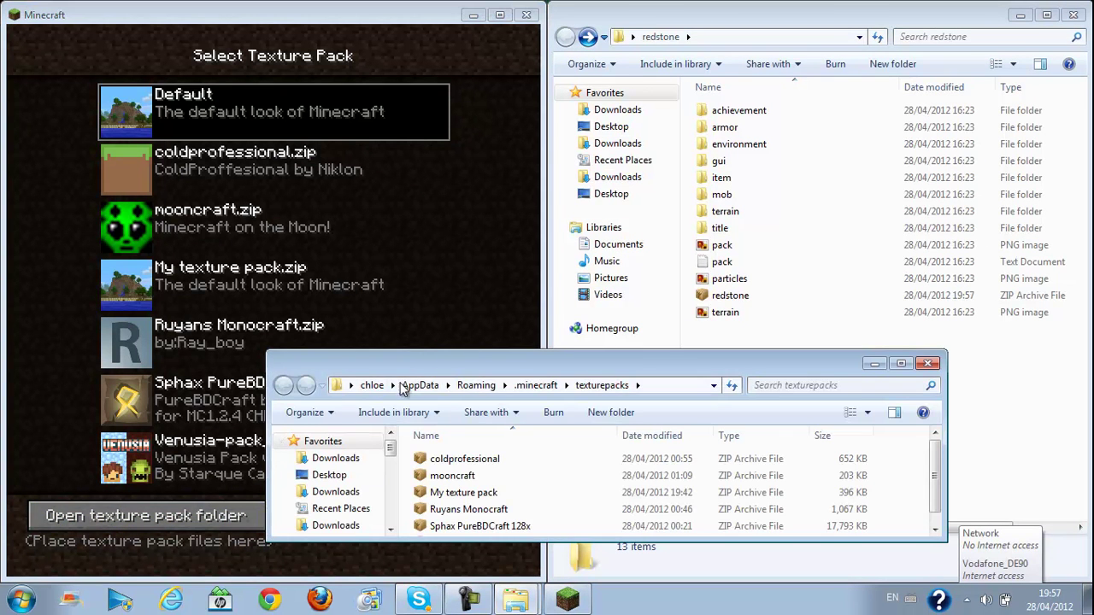
# Step: Move redstone.zip into the texturepacks folder and maximize the Minecraft window
pyautogui.press('super+Left')
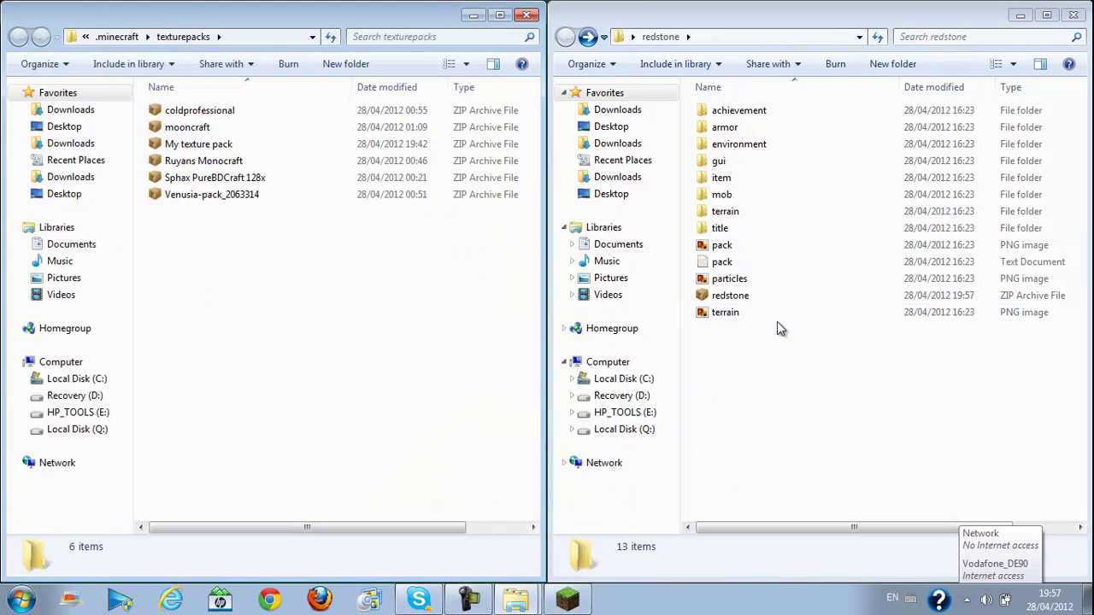
pyautogui.moveTo(747, 306); pyautogui.dragTo(325, 391)
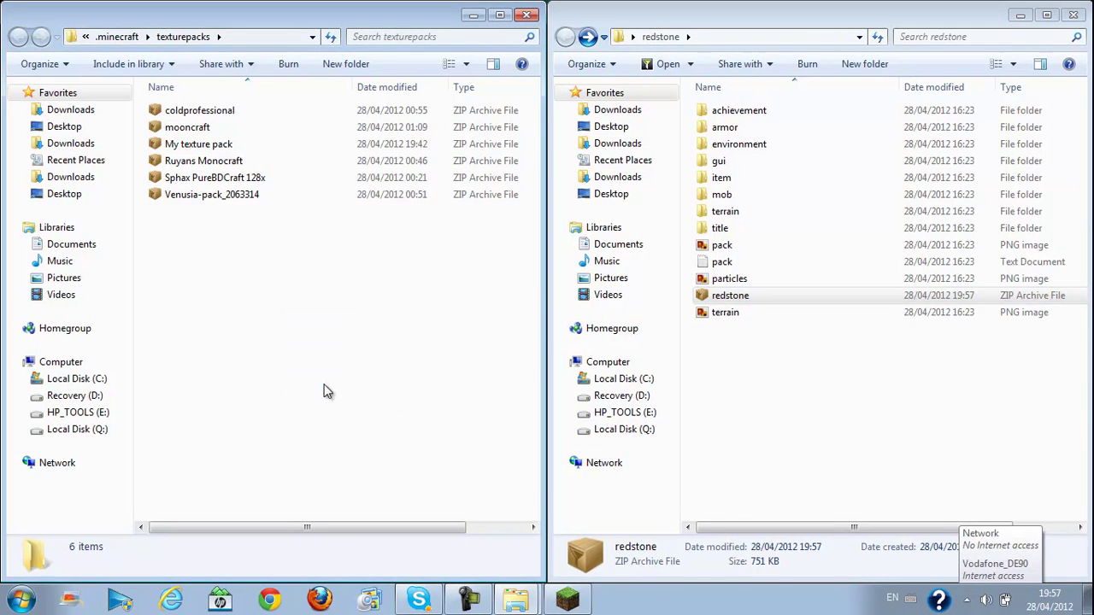
pyautogui.click(474, 16)
pyautogui.click(500, 14)
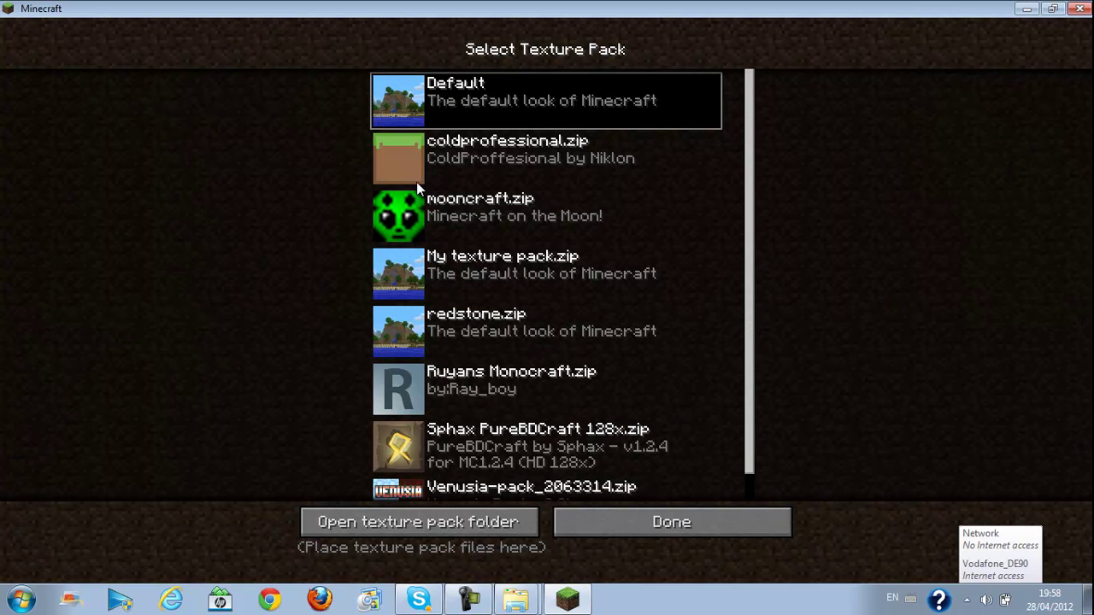
# Step: Close the texture pack list and load a saved singleplayer world
pyautogui.click(580, 517)
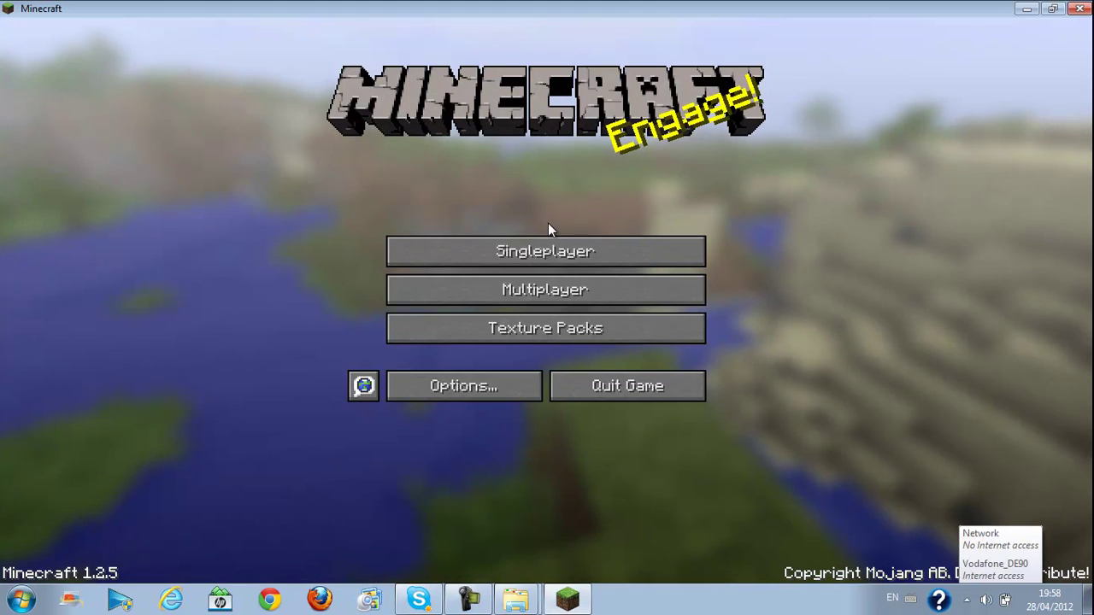
pyautogui.click(547, 246)
pyautogui.doubleClick(547, 201)
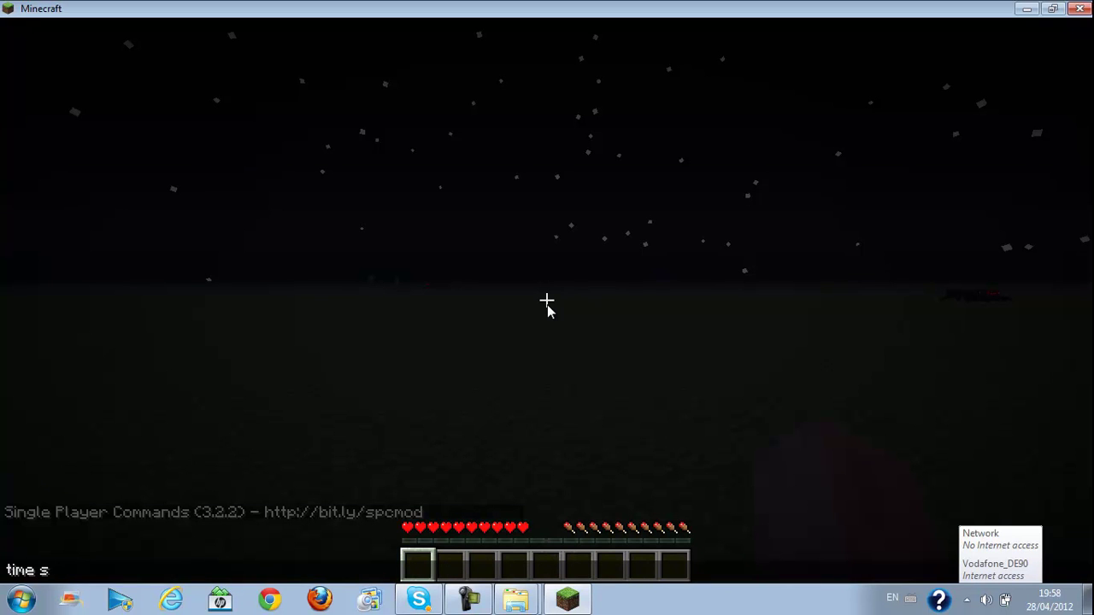
# Step: Set daytime, give the player a diamond sword, swing it, then drop and retrieve it
pyautogui.press('Return')
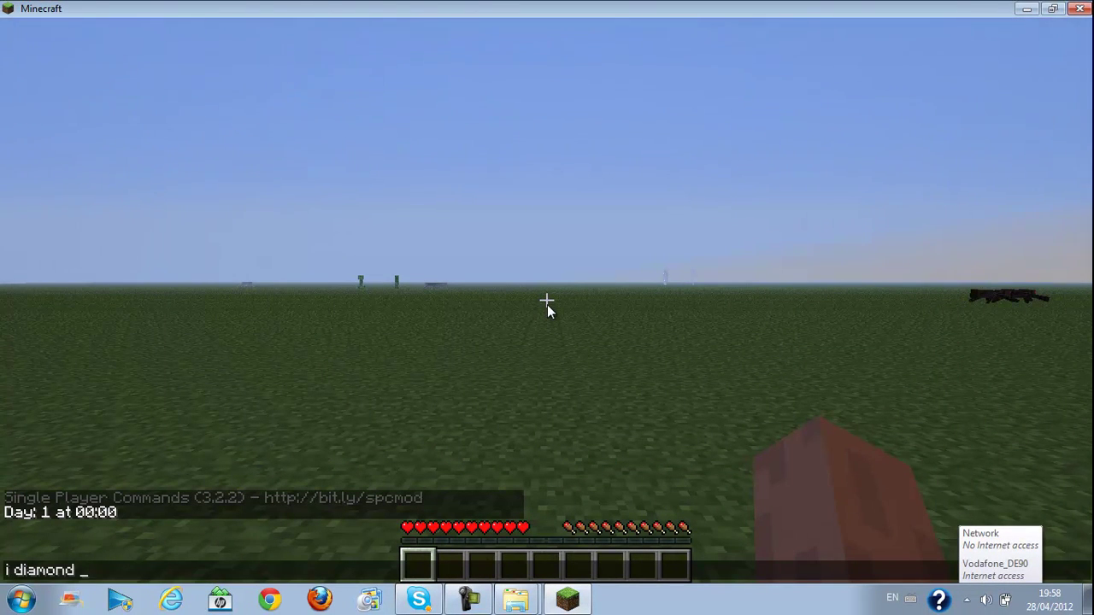
pyautogui.press('Return')
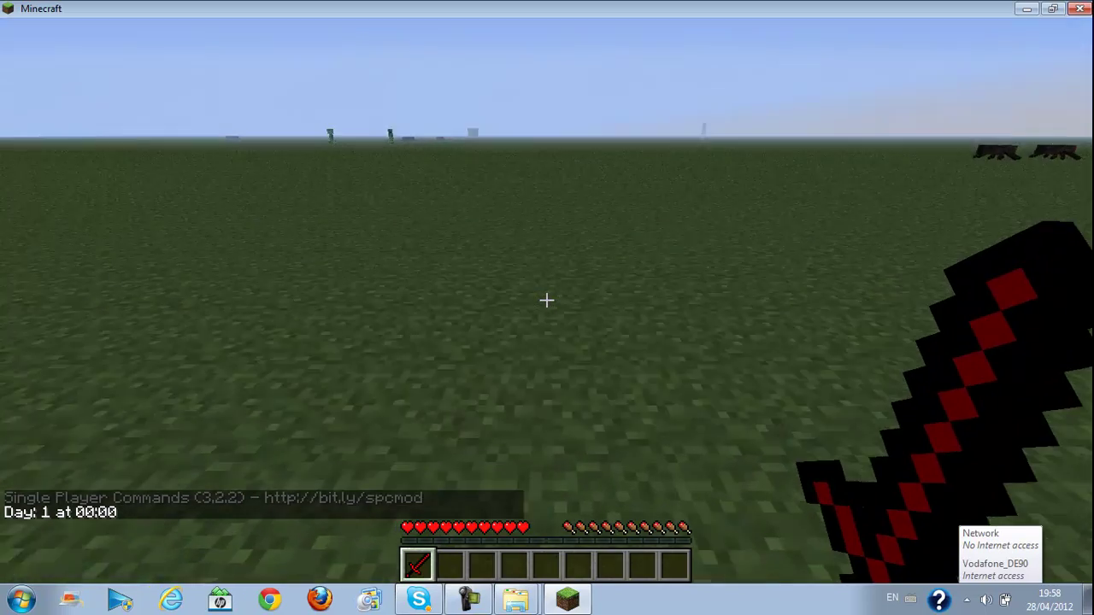
pyautogui.click(547, 300)
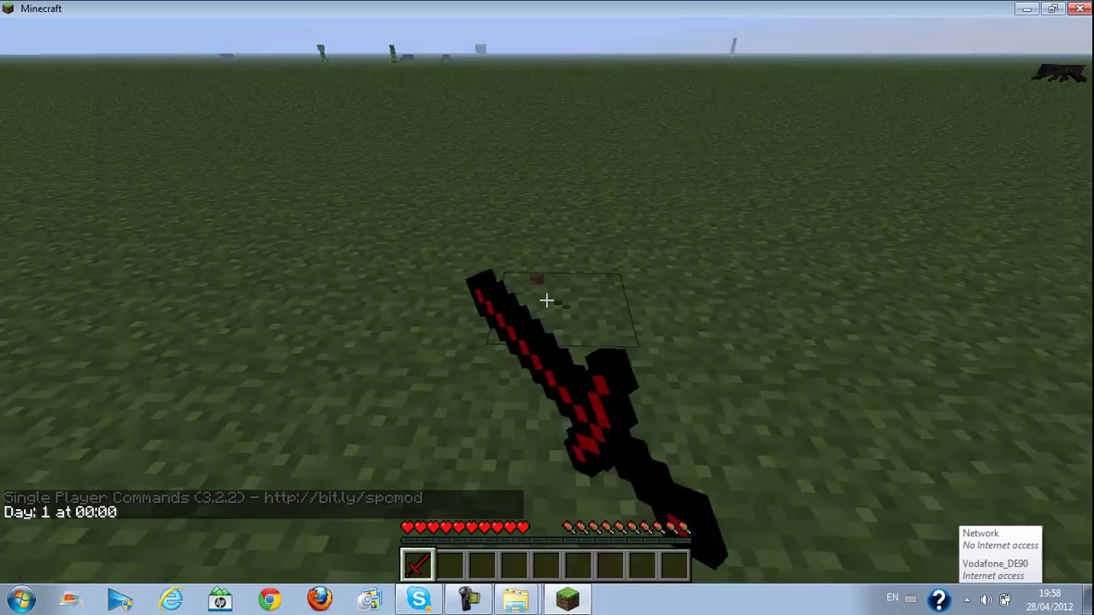
pyautogui.press('q')
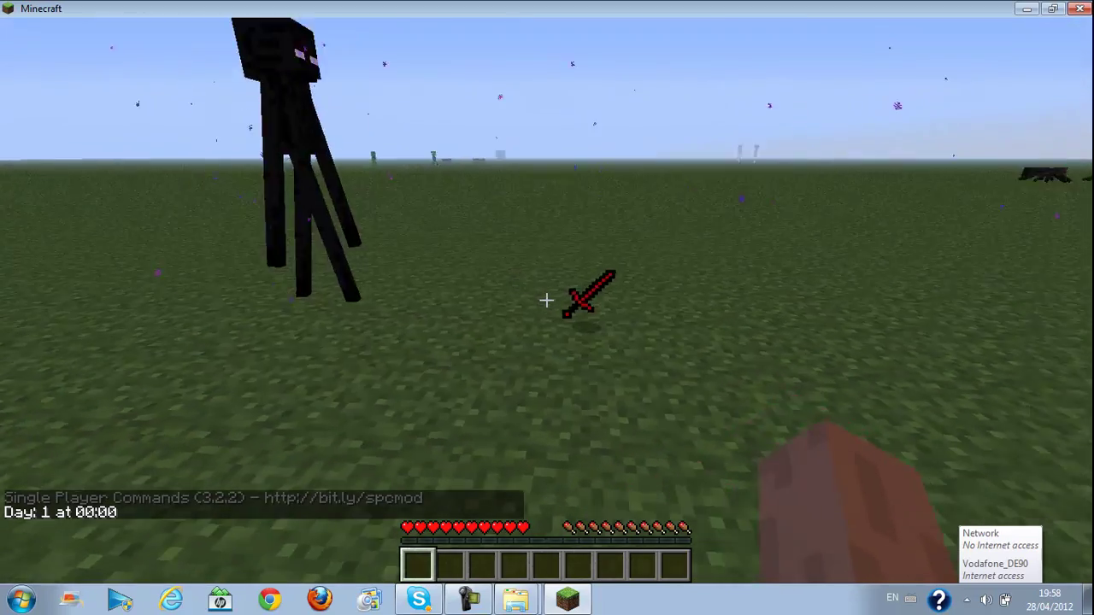
pyautogui.press('w')
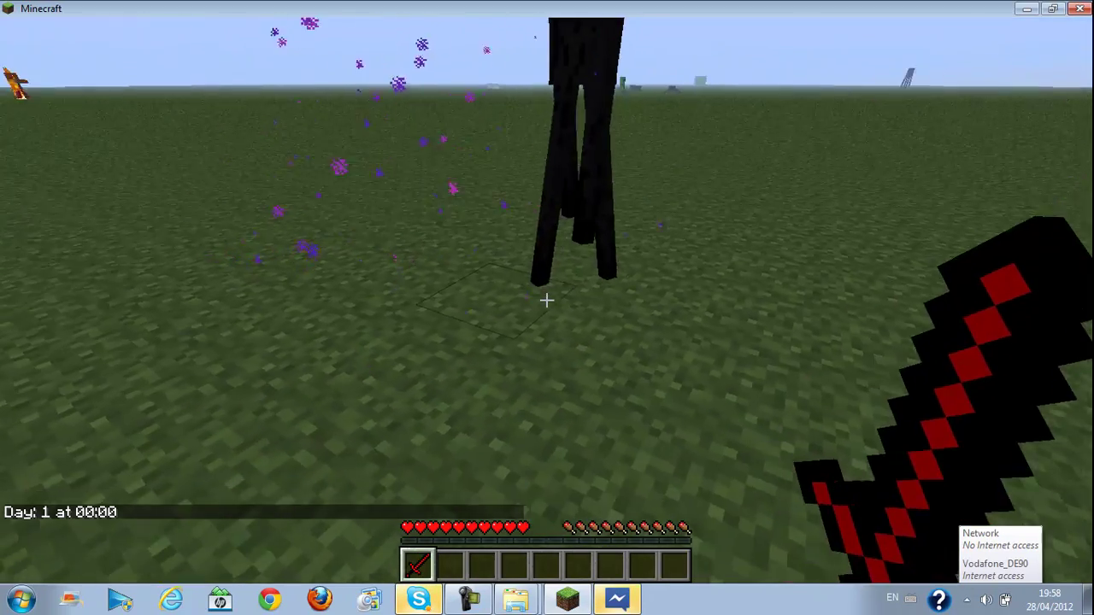
# Step: Strike the Enderman with the black-and-red sword and show it in the inventory
pyautogui.click(547, 300)
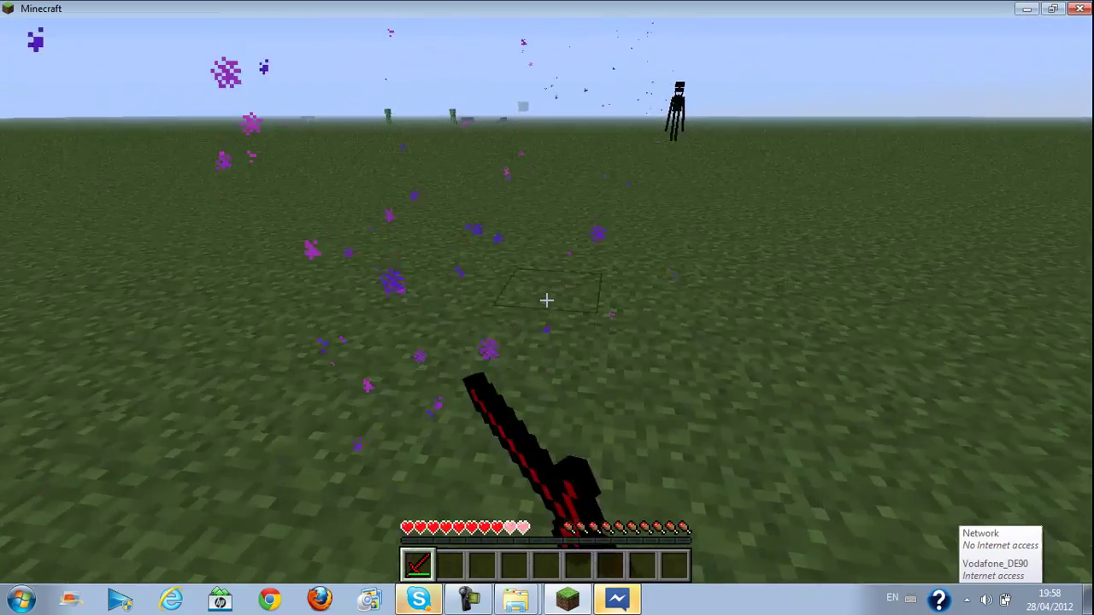
pyautogui.click(547, 300)
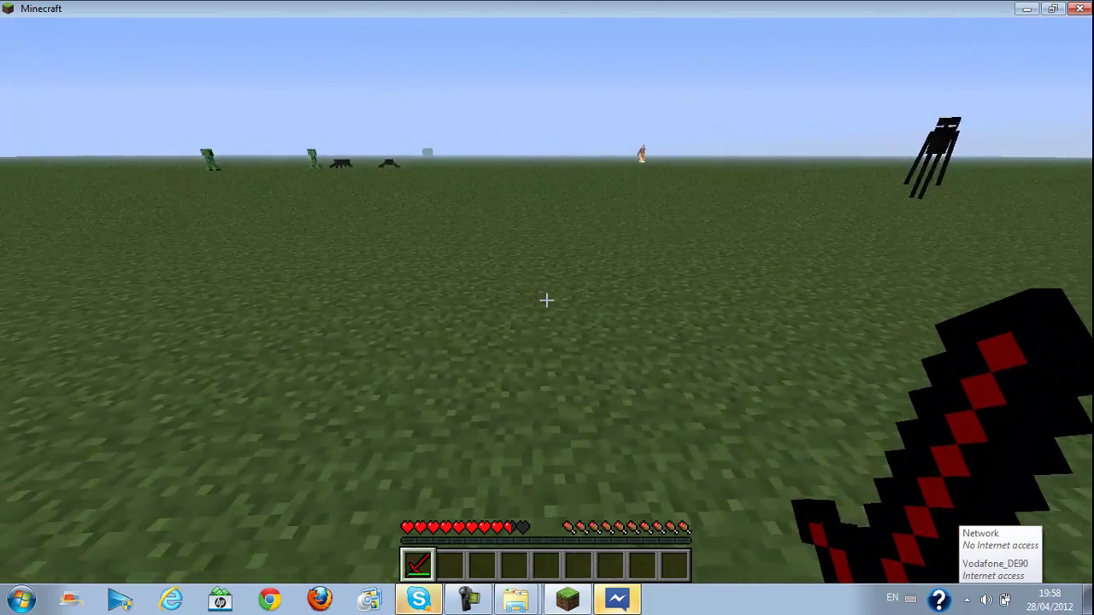
pyautogui.press('w')
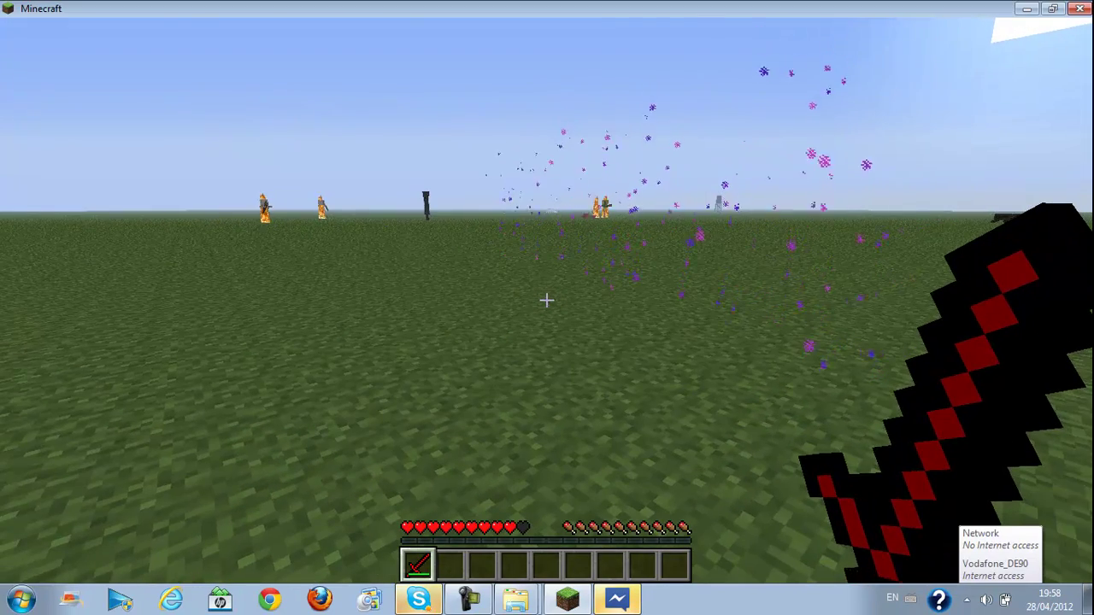
pyautogui.press('e')
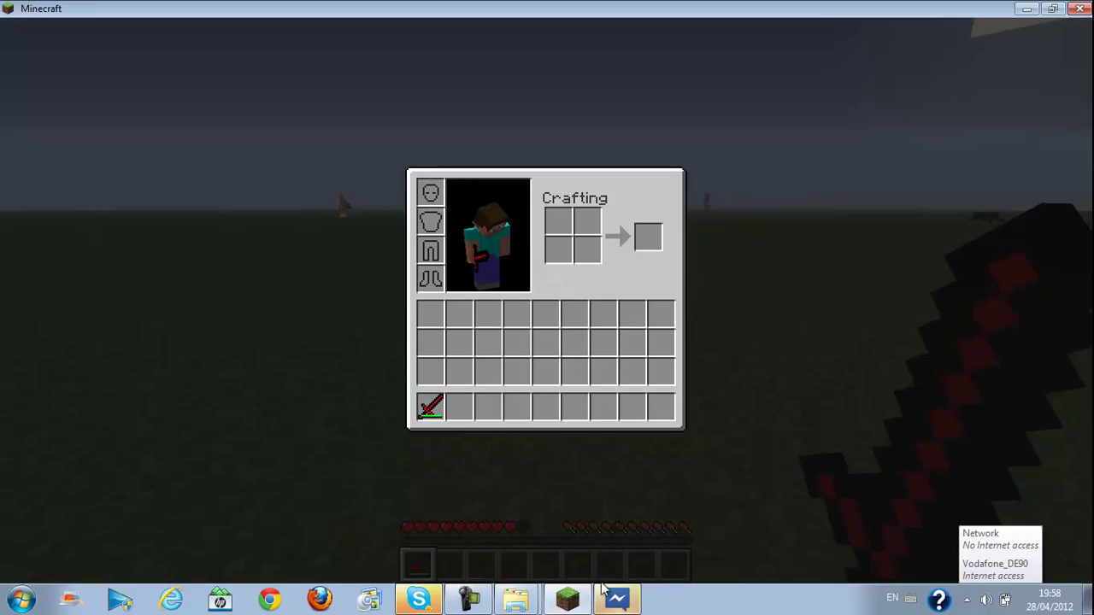